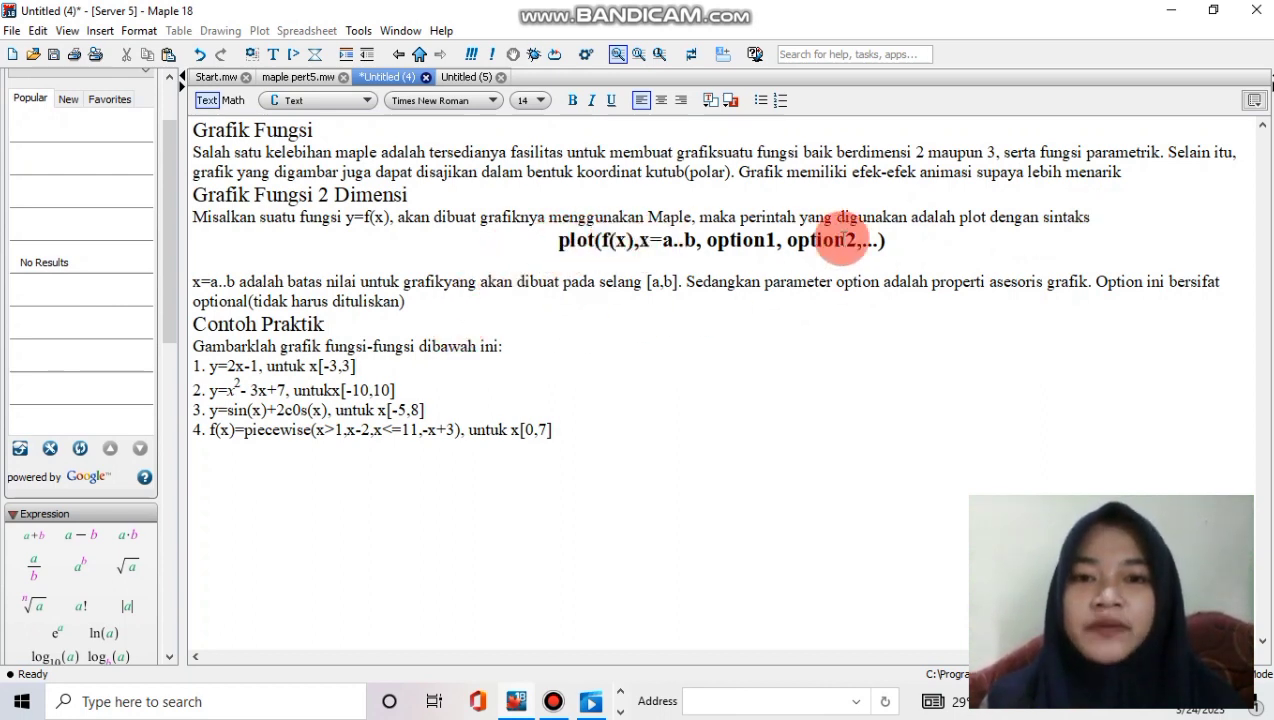
Step: Review the plot command syntax and the list of practice functions in the notes worksheet
drag(557, 240, 882, 242)
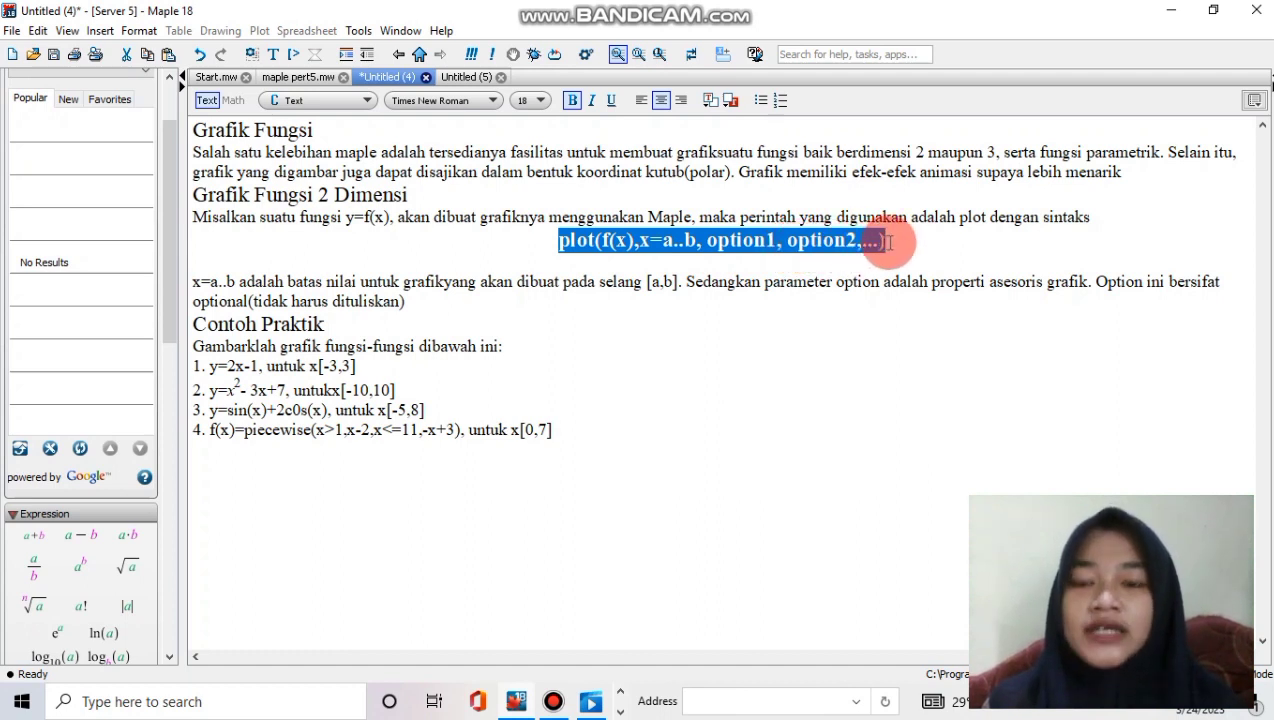
click(293, 277)
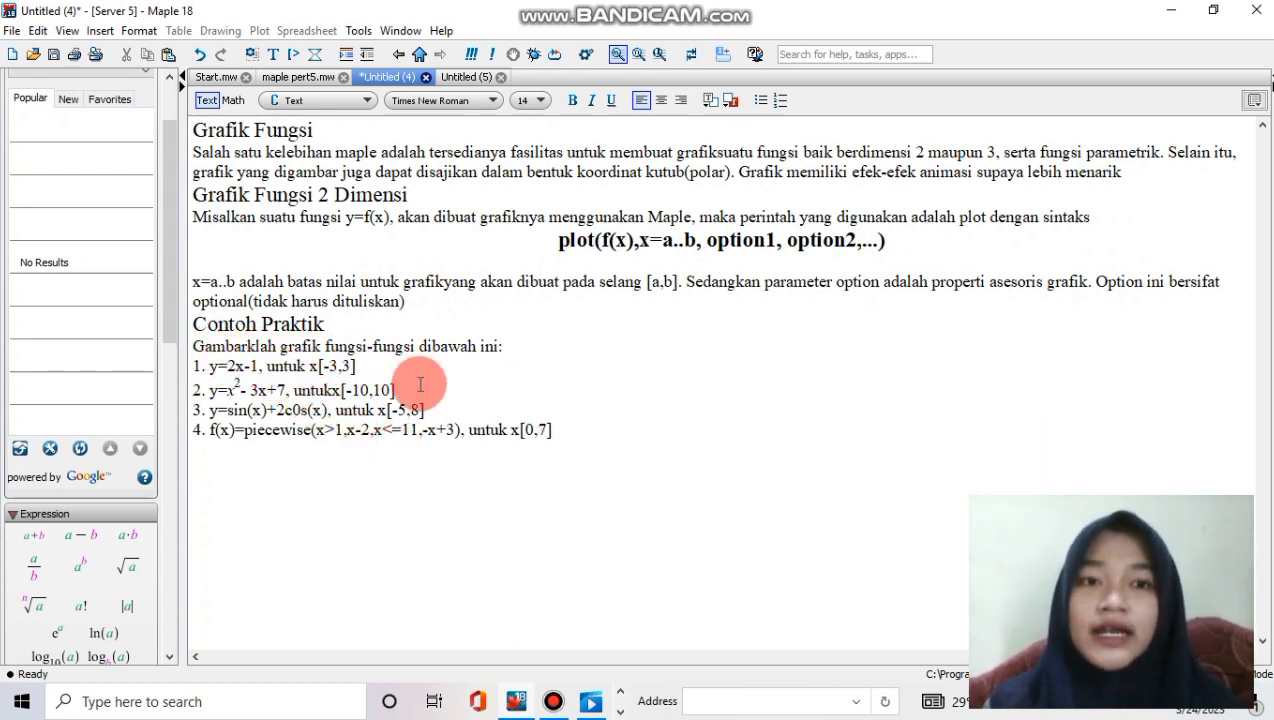
click(462, 77)
click(385, 77)
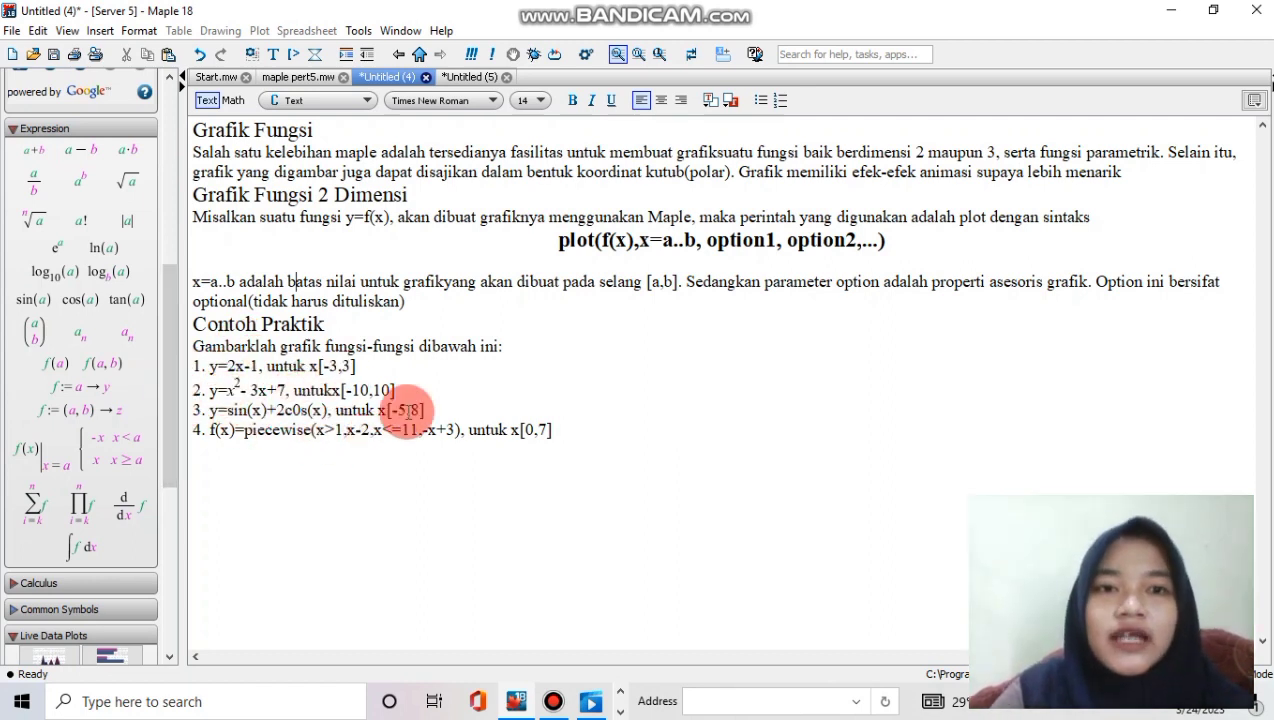
Step: In the Untitled (5) worksheet, plot 2·x − 1 for x from −3 to 3
click(475, 77)
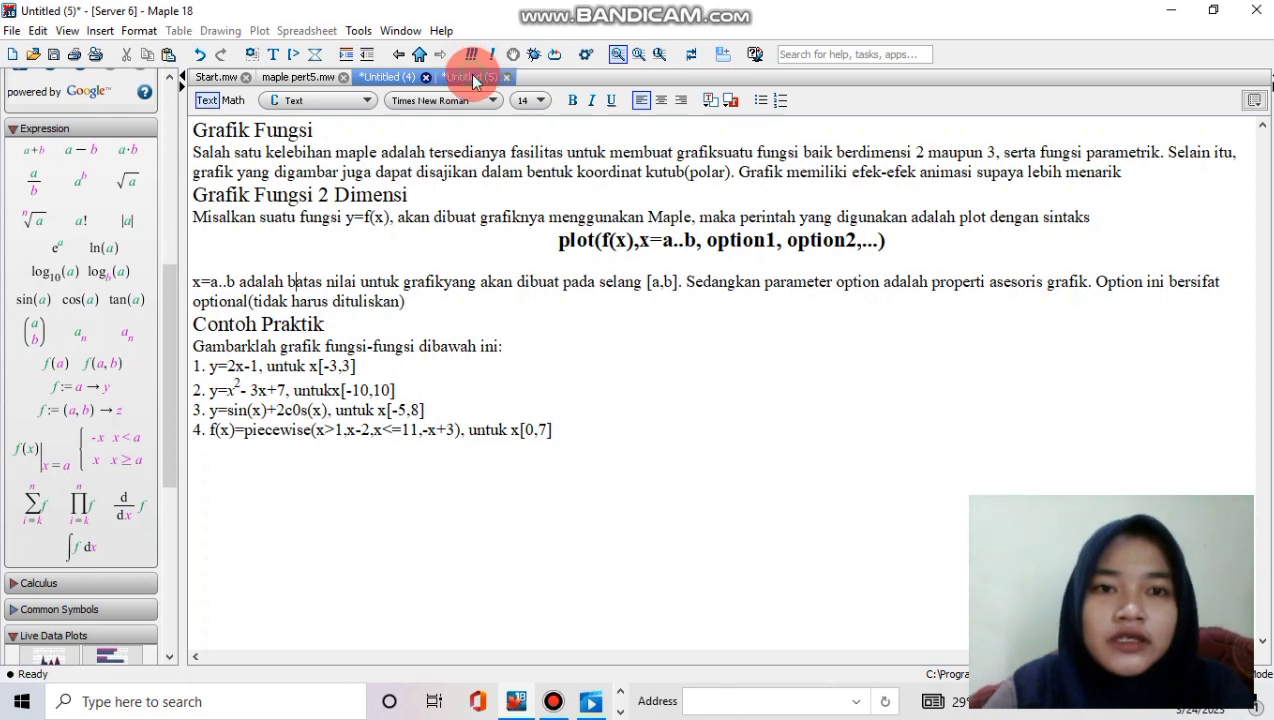
click(213, 127)
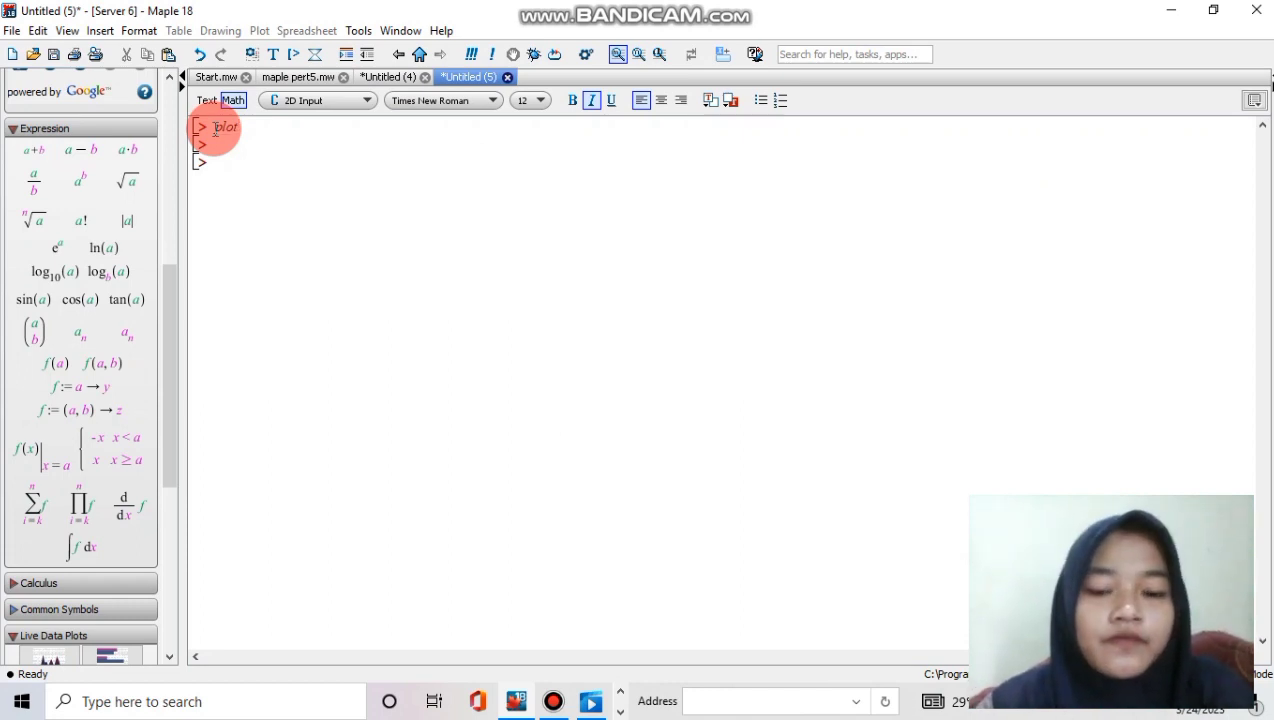
text((2·x − 1, x = −3 ..3)
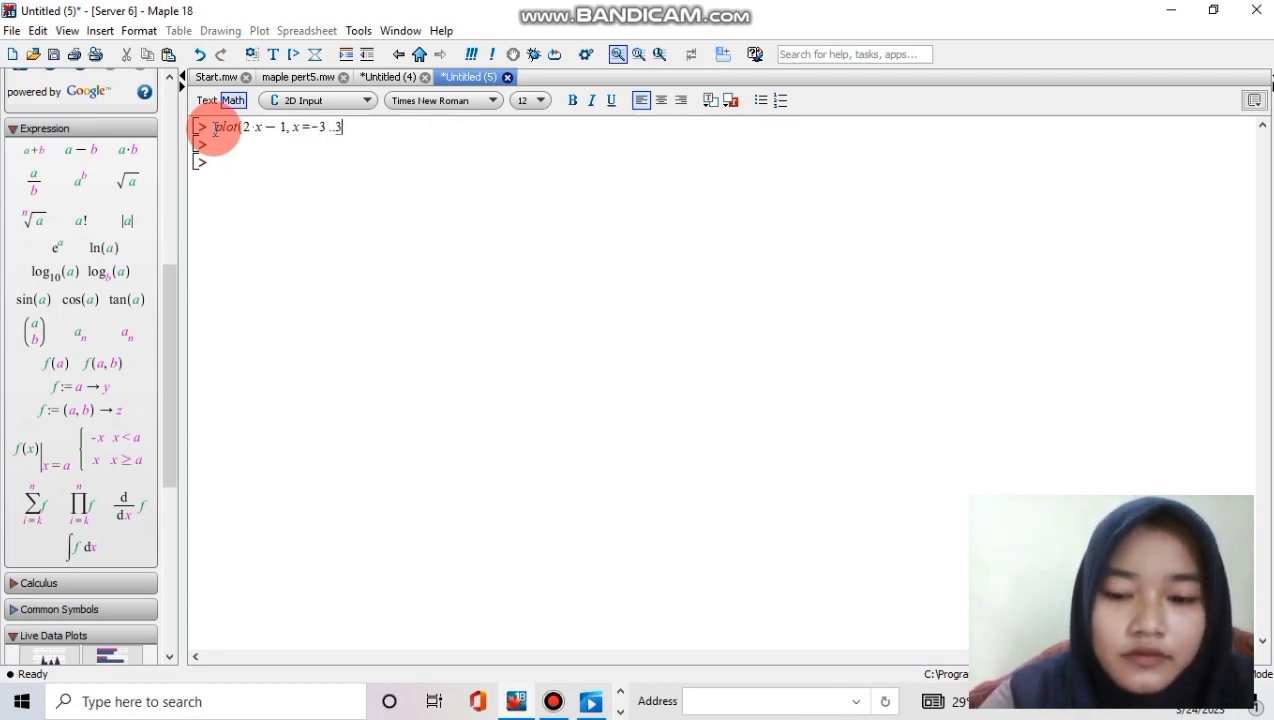
key(Return)
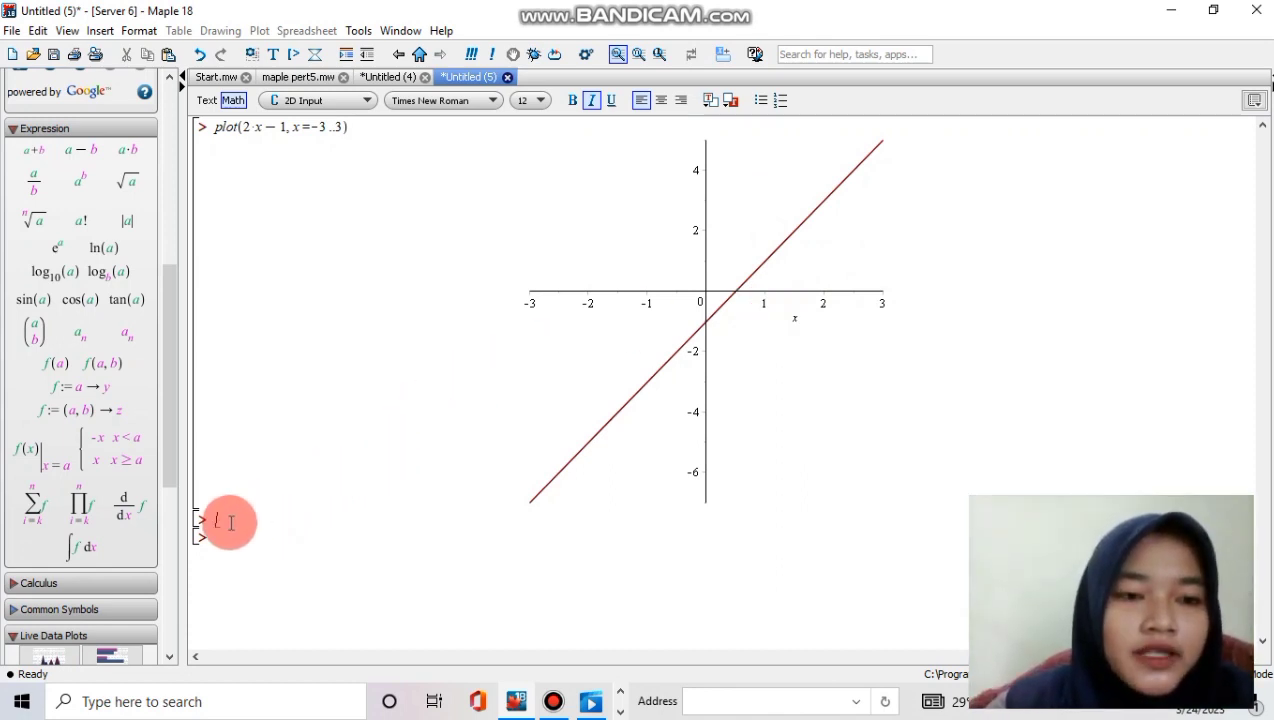
Step: Below the line graph, plot x² − 3·x + 7 for x from −10 to 10
text(plot()
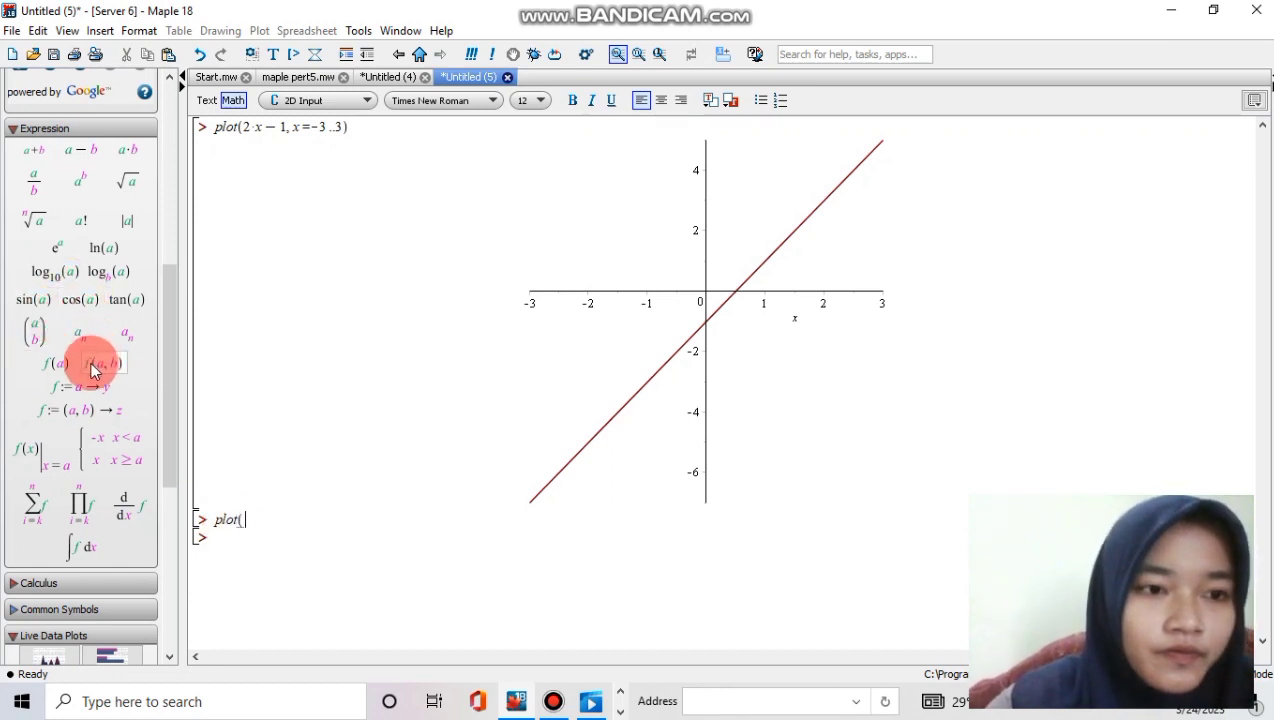
click(86, 182)
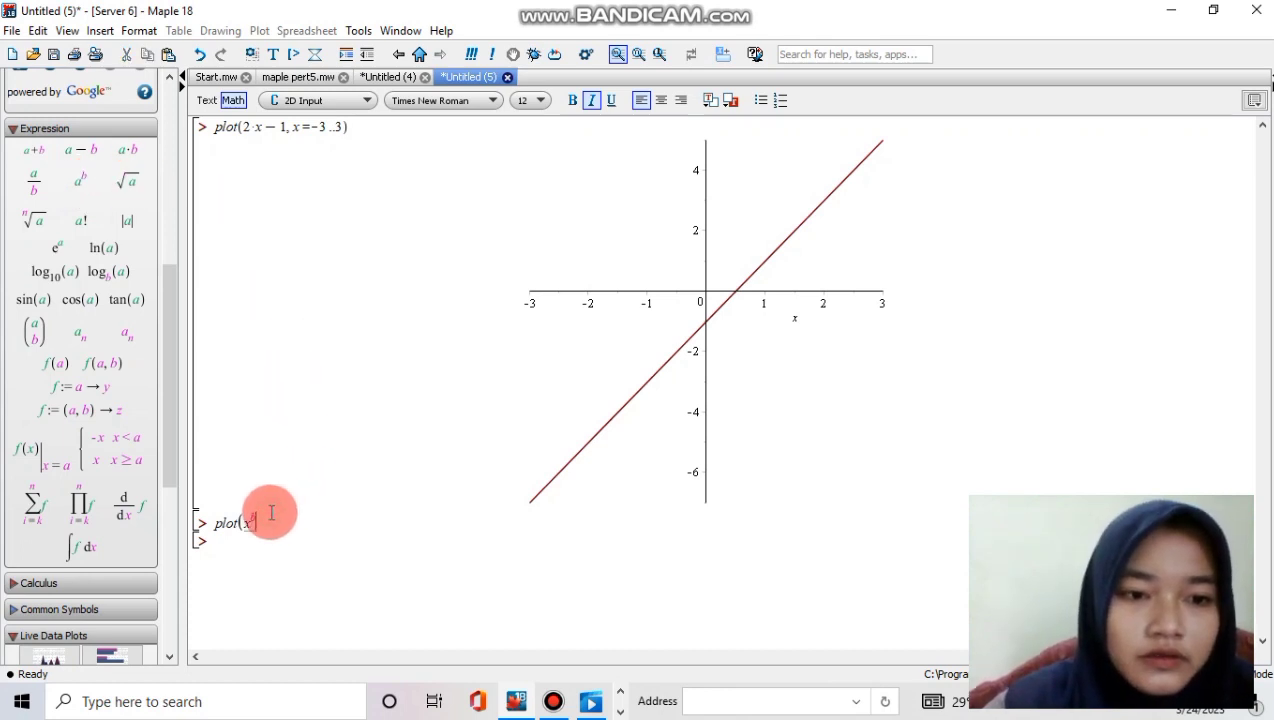
click(255, 516)
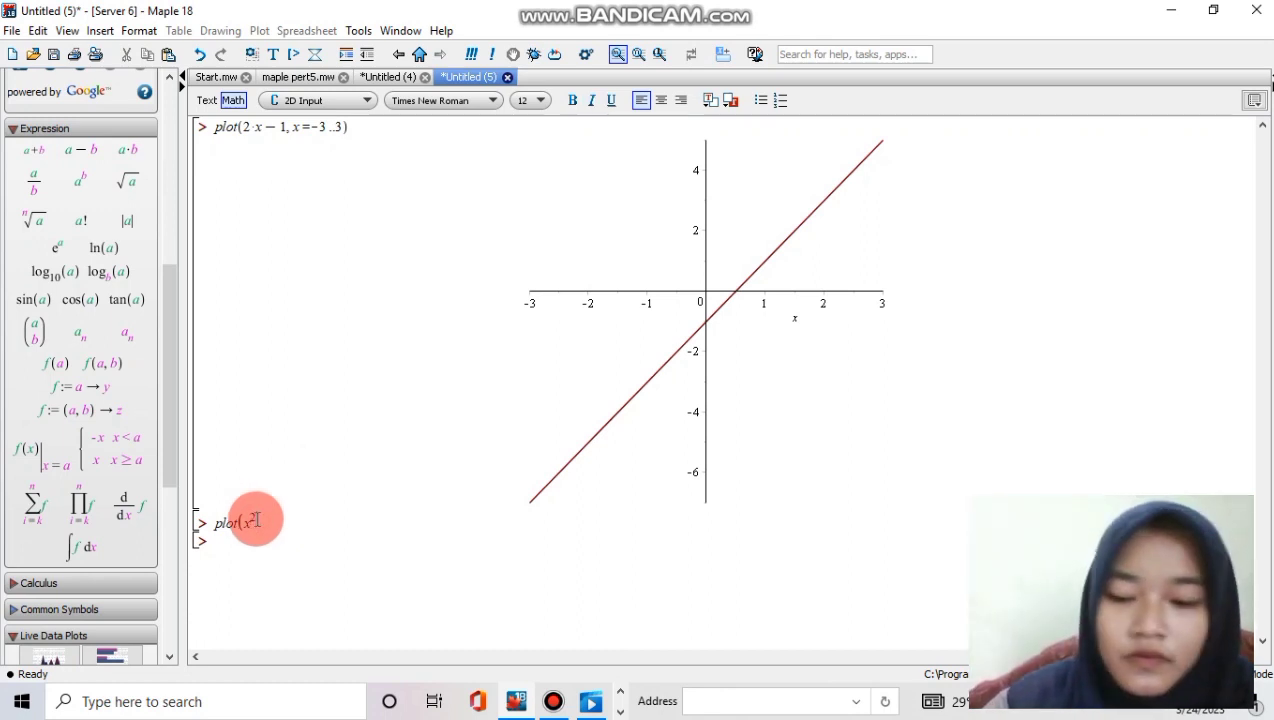
text(2)
key(Right)
text(-3)
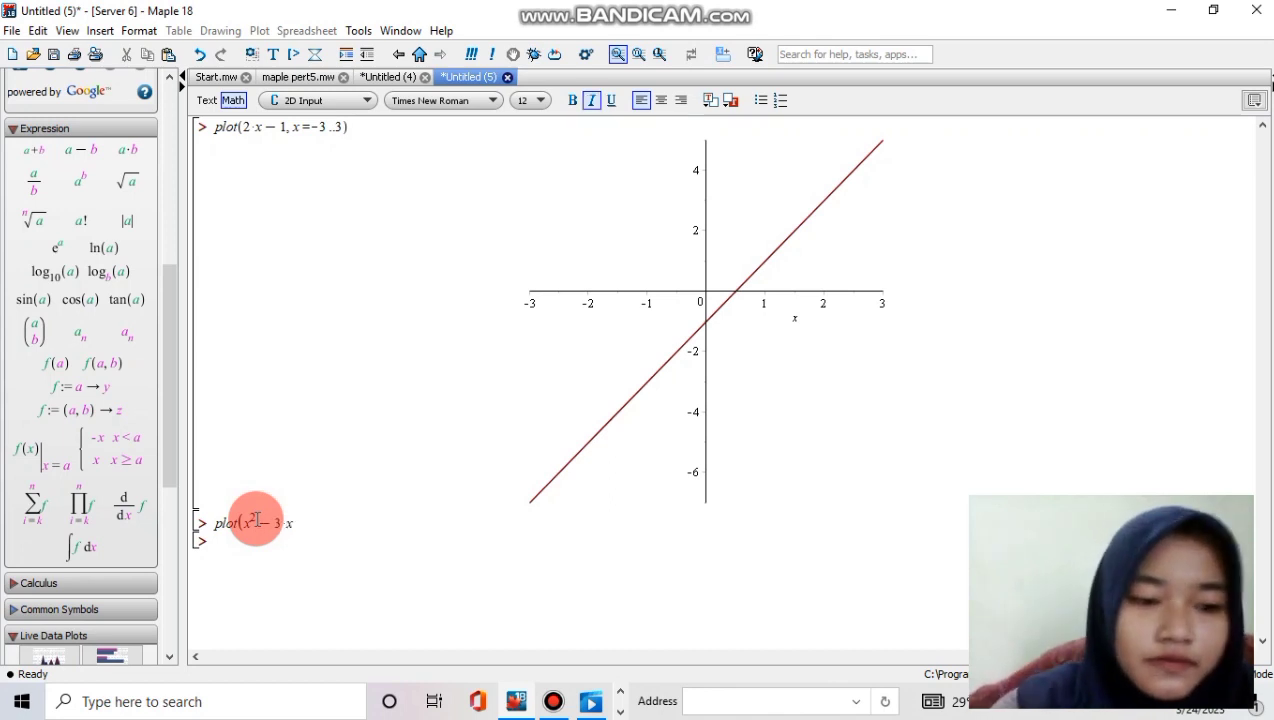
text(*x)
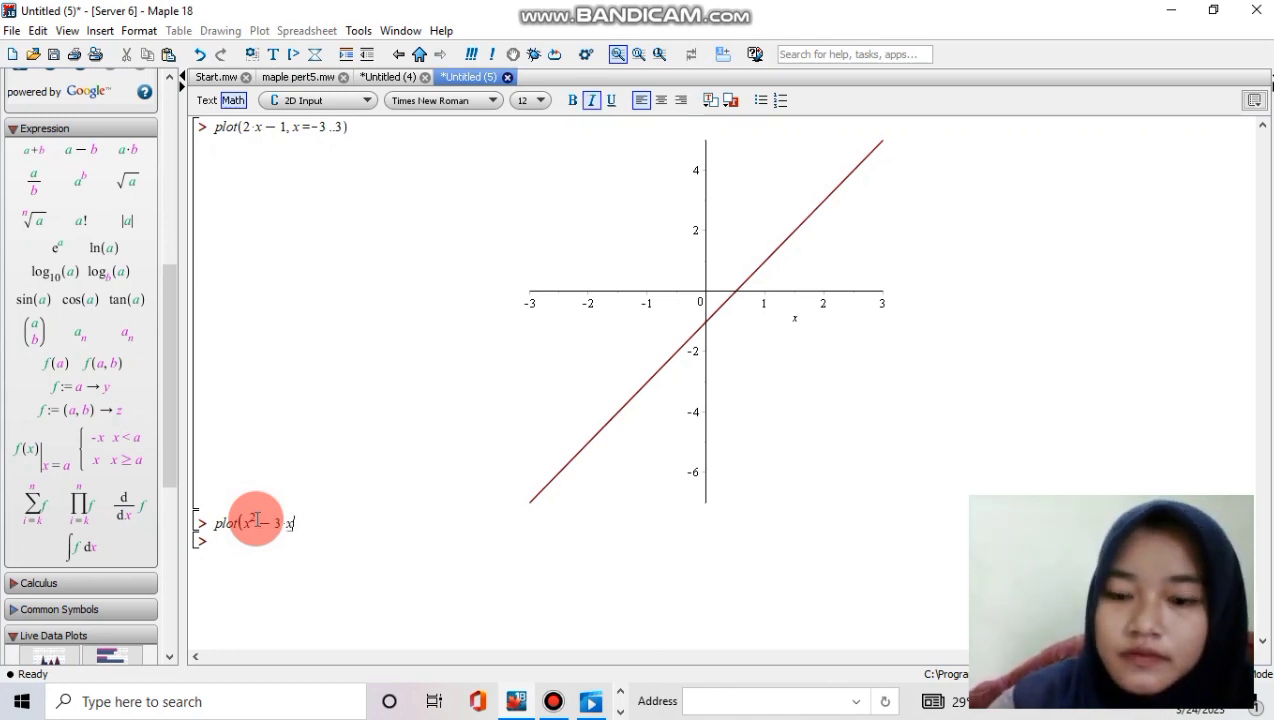
text(+ 7, x =−10 ..10)
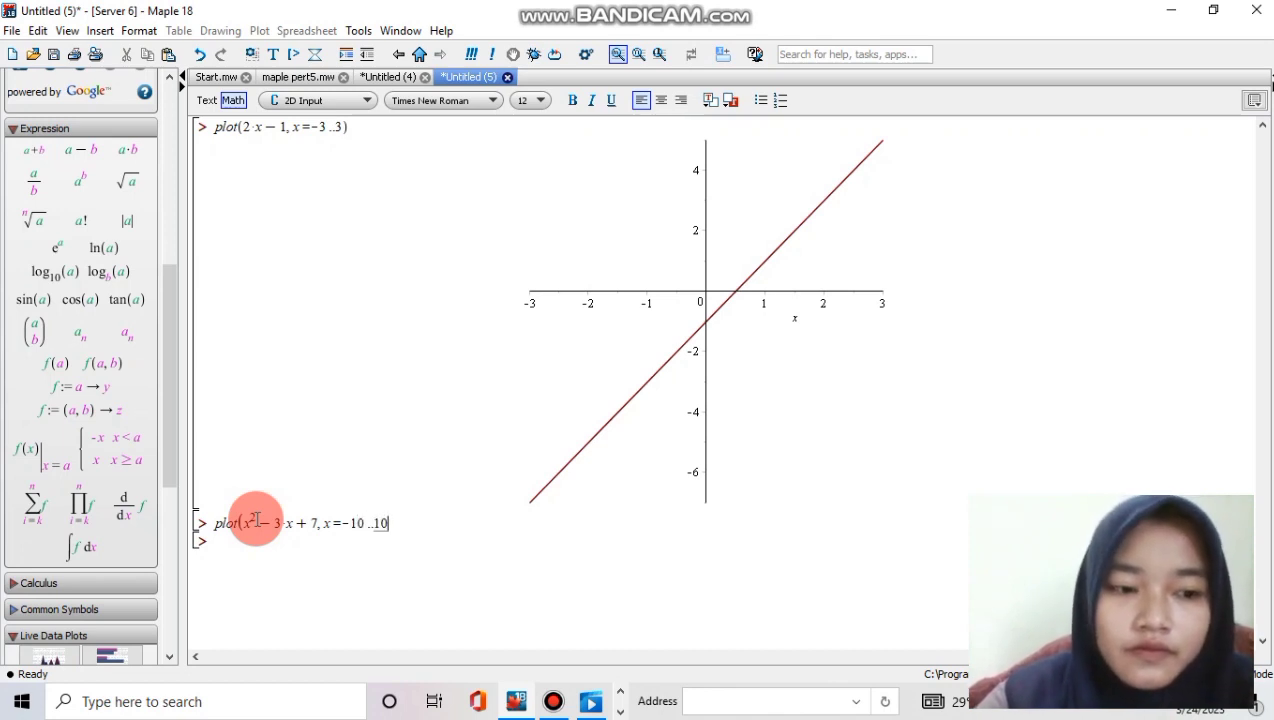
text())
key(Return)
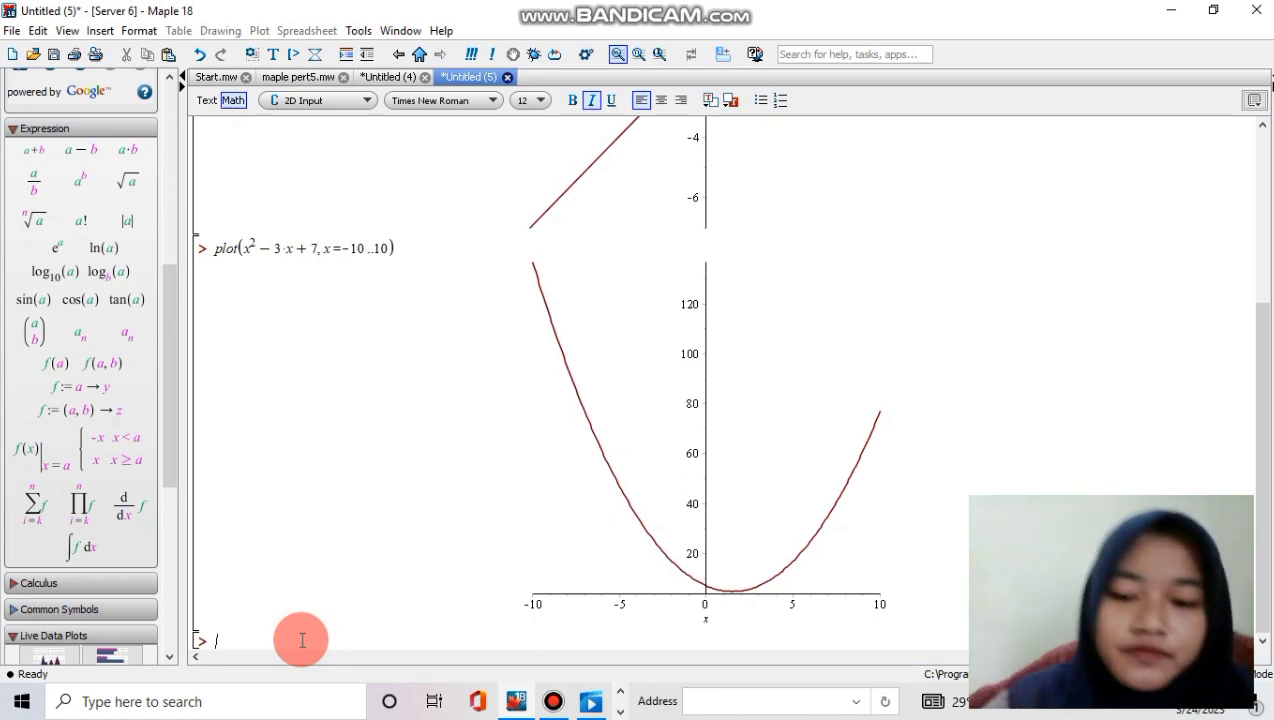
Step: Below the parabola, plot sin(x) + 2·cos(x) for x from −5 to 8
text(plot)
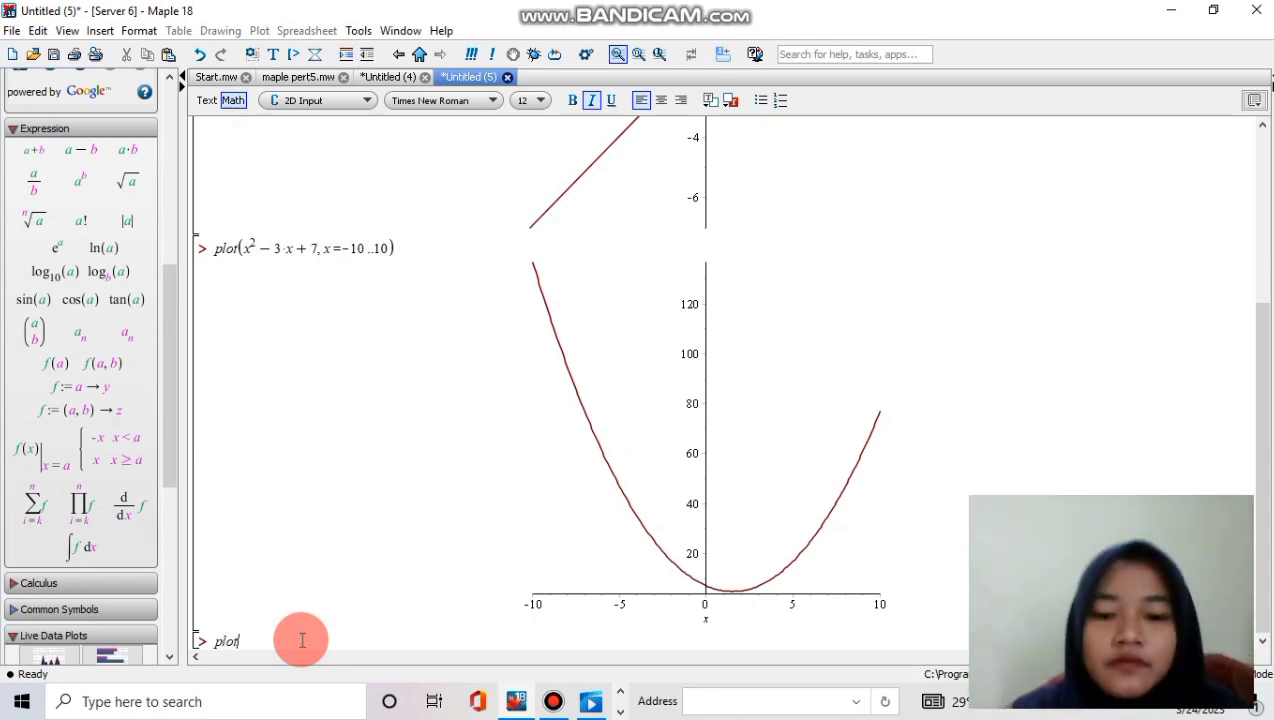
text((sin)
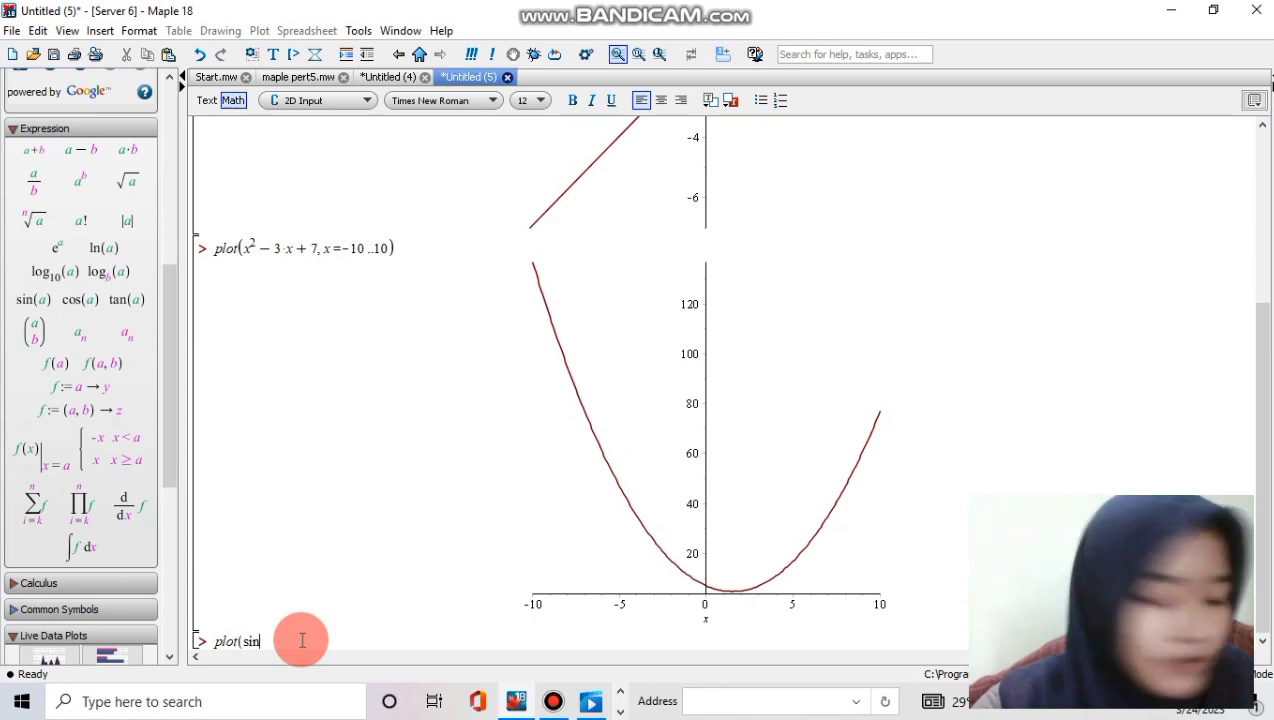
text((x)
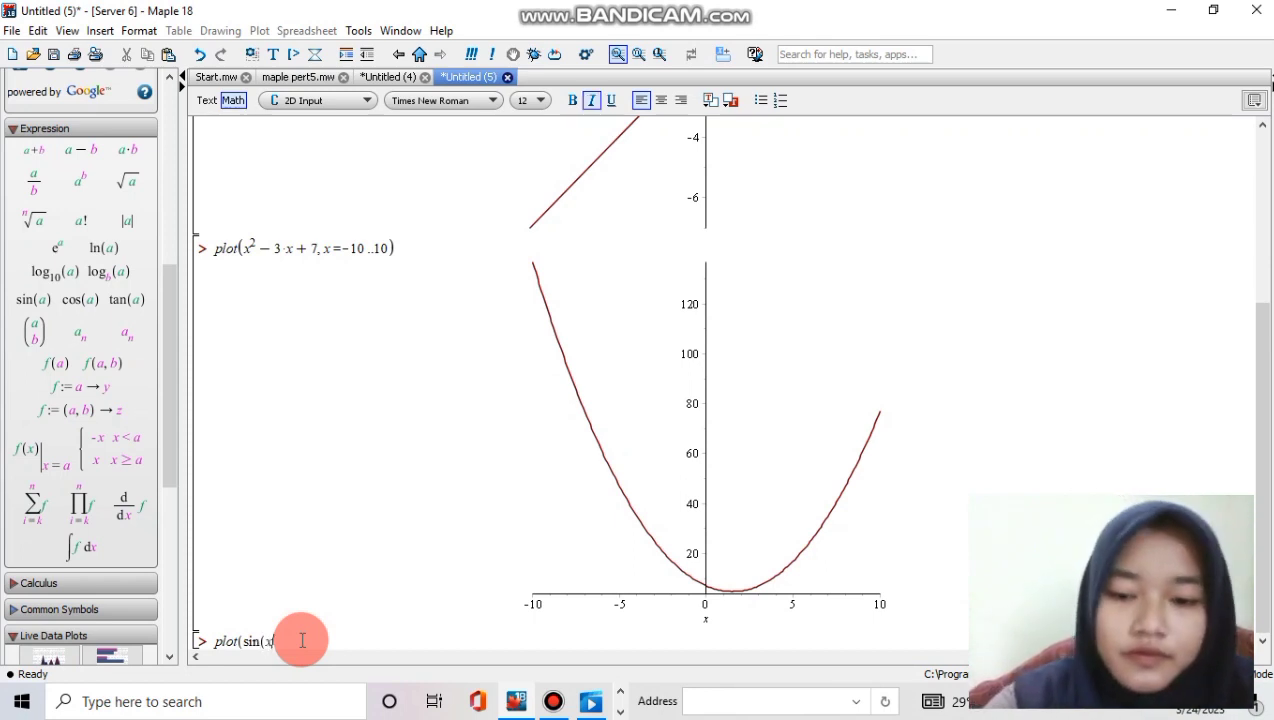
text())
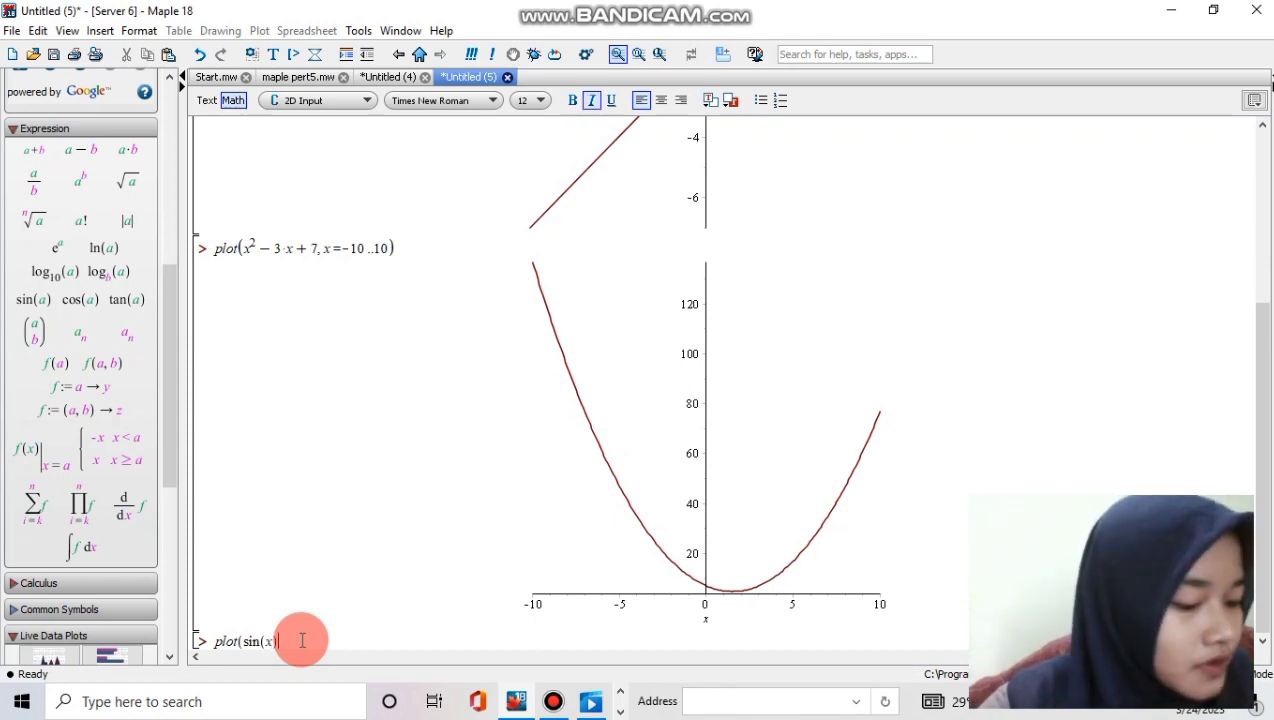
text(+)
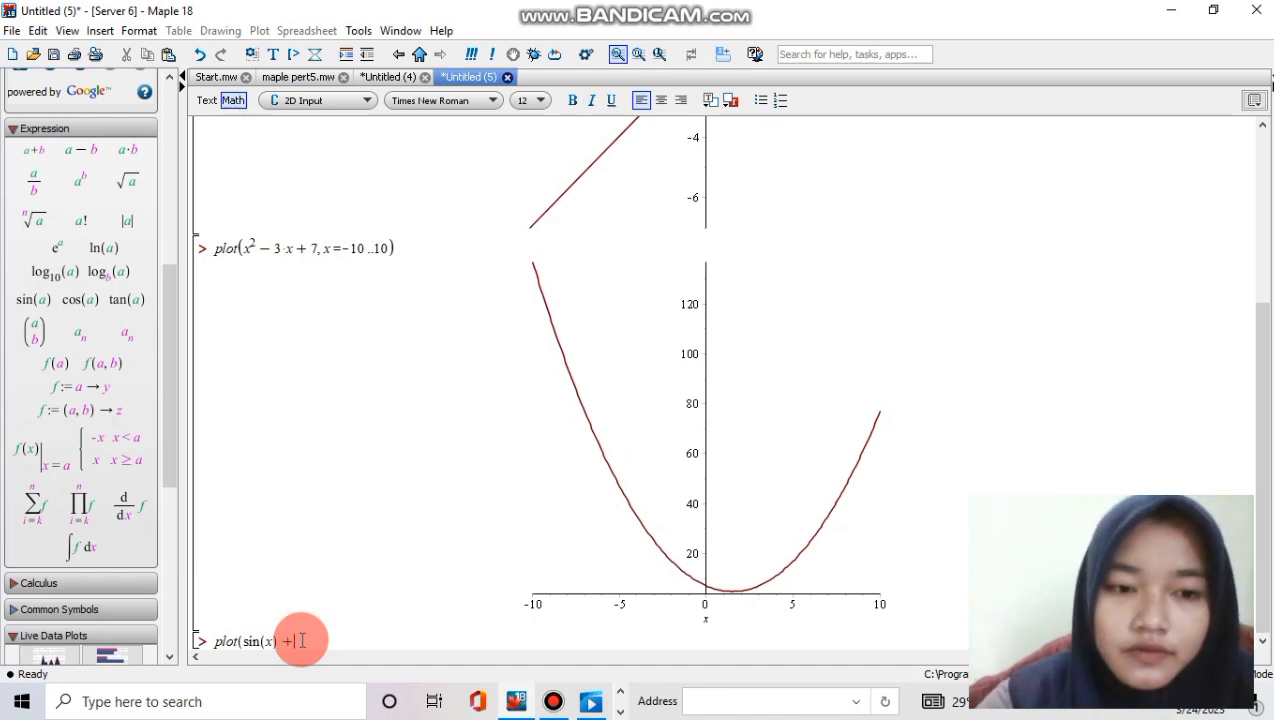
text(2)
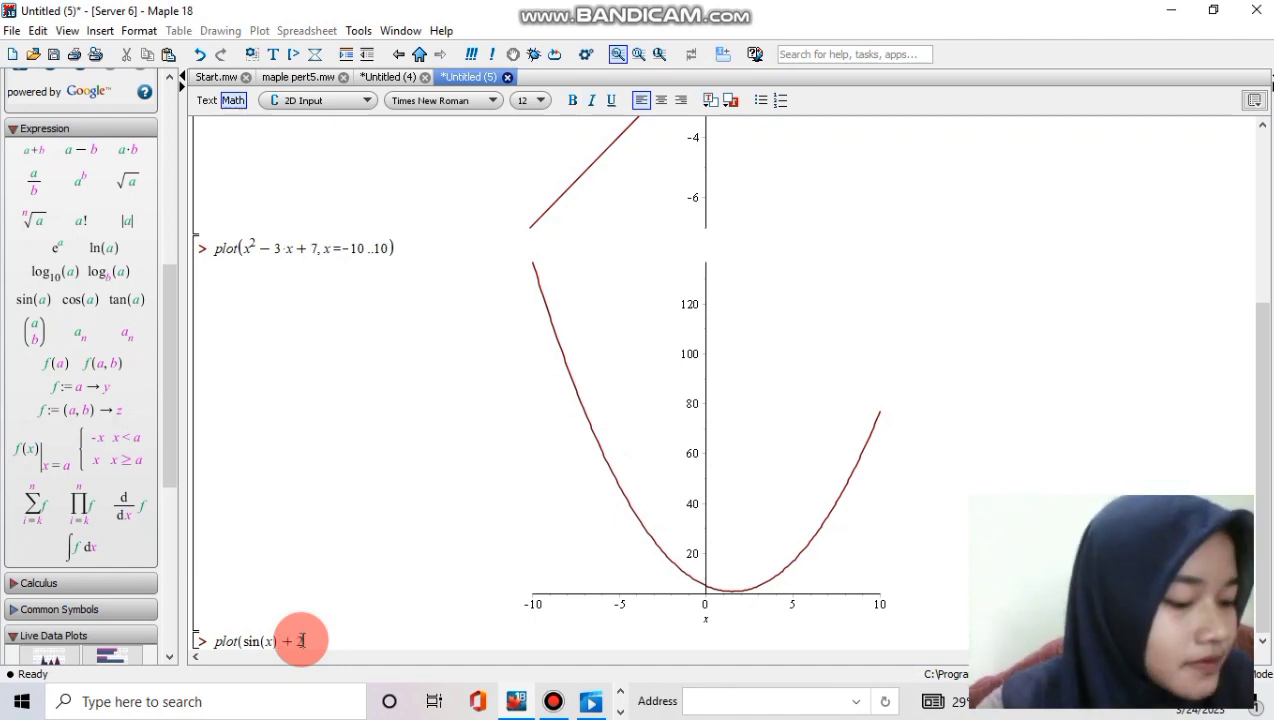
text(cos)
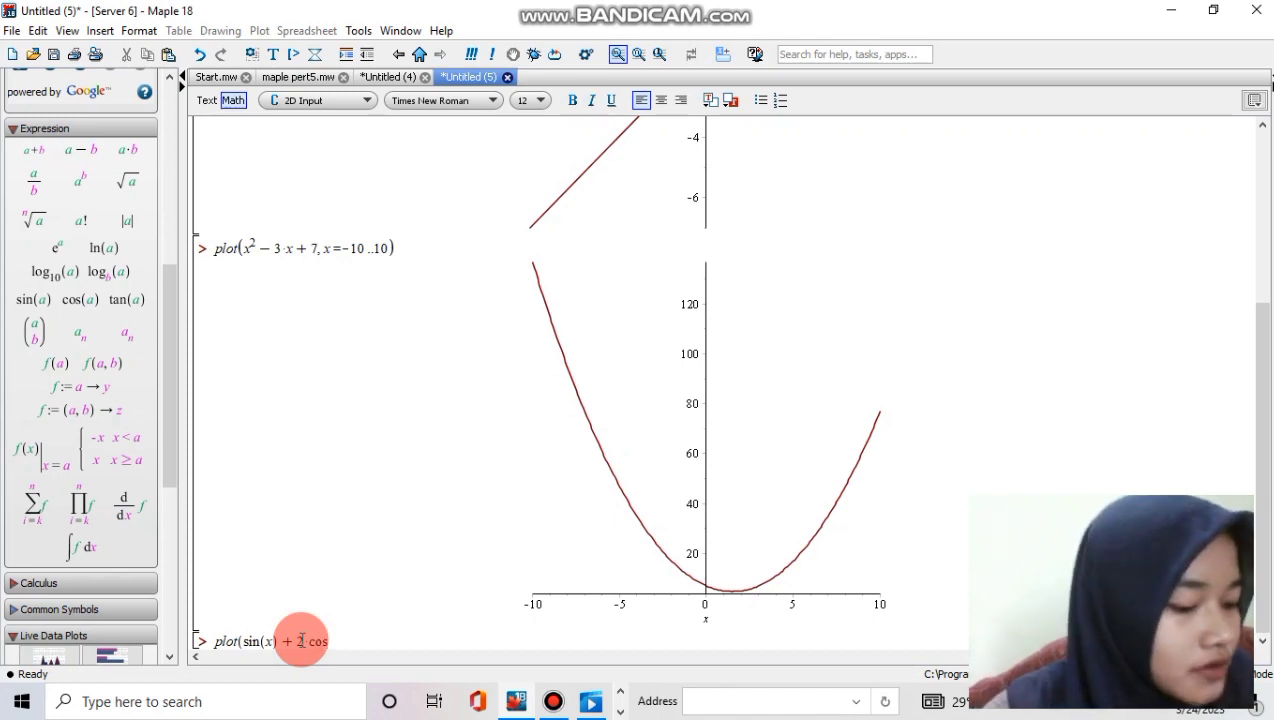
text((x))
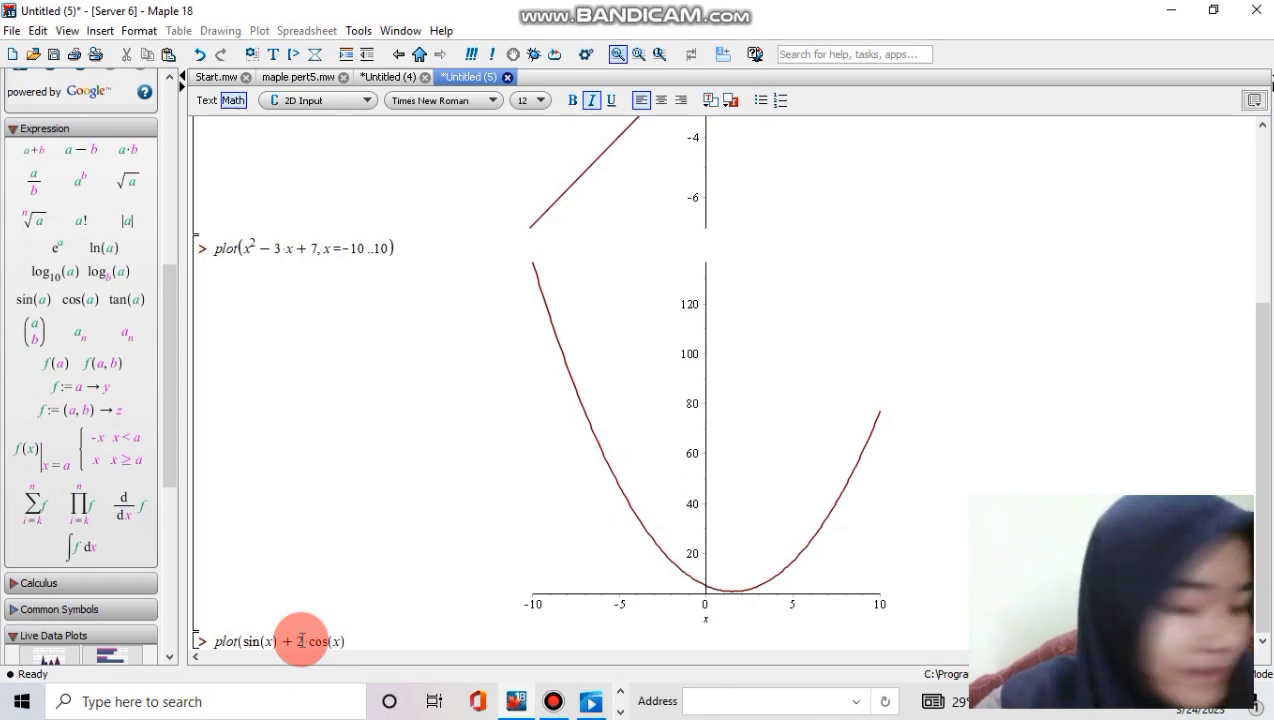
text(,)
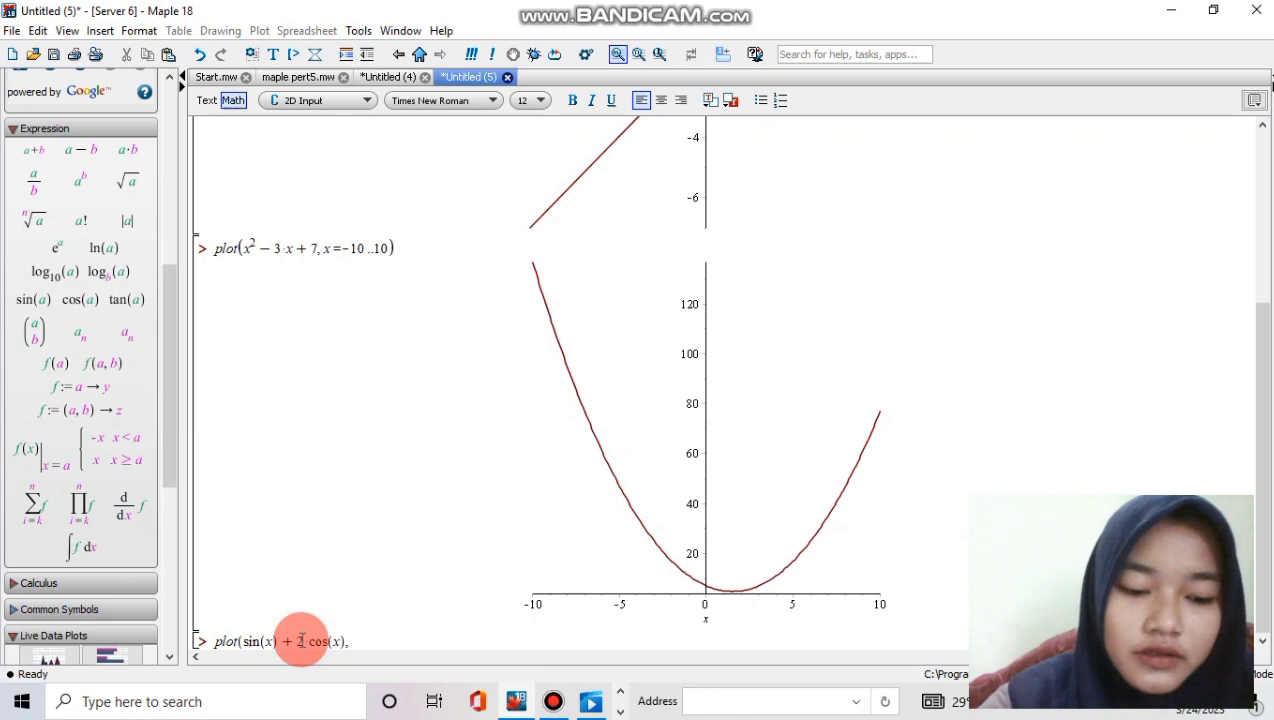
text(x=)
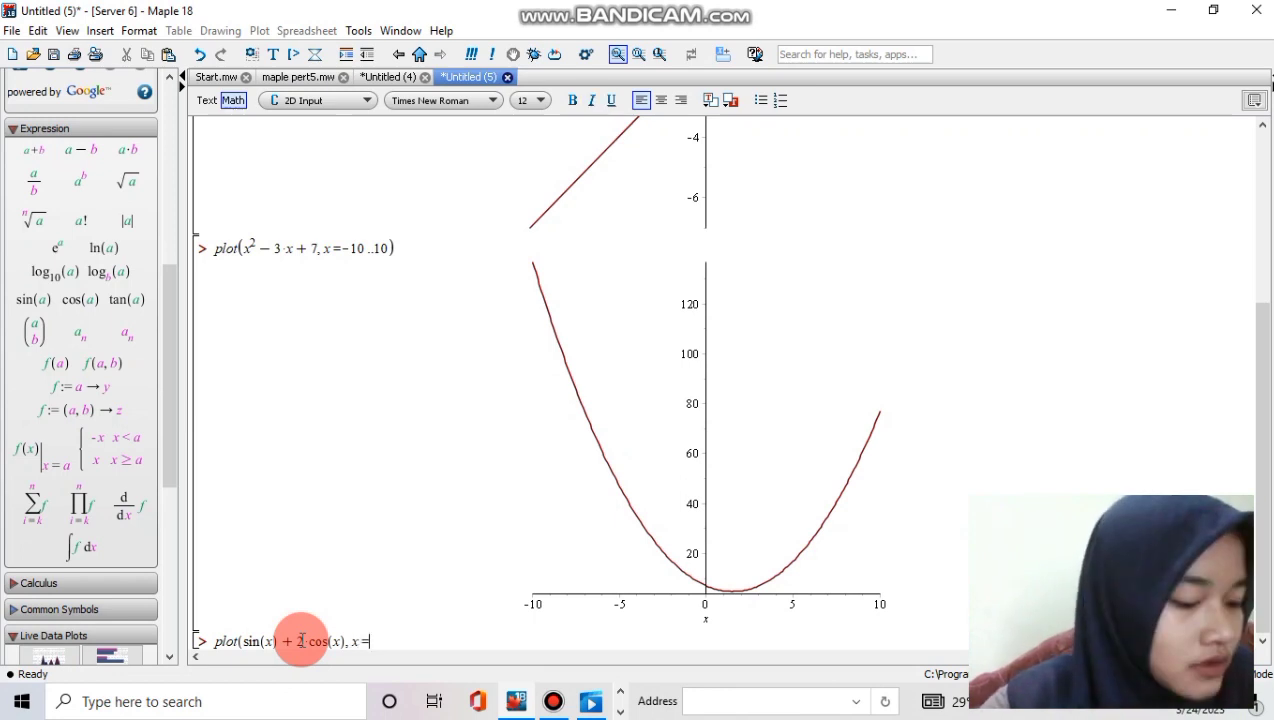
text(-5..8))
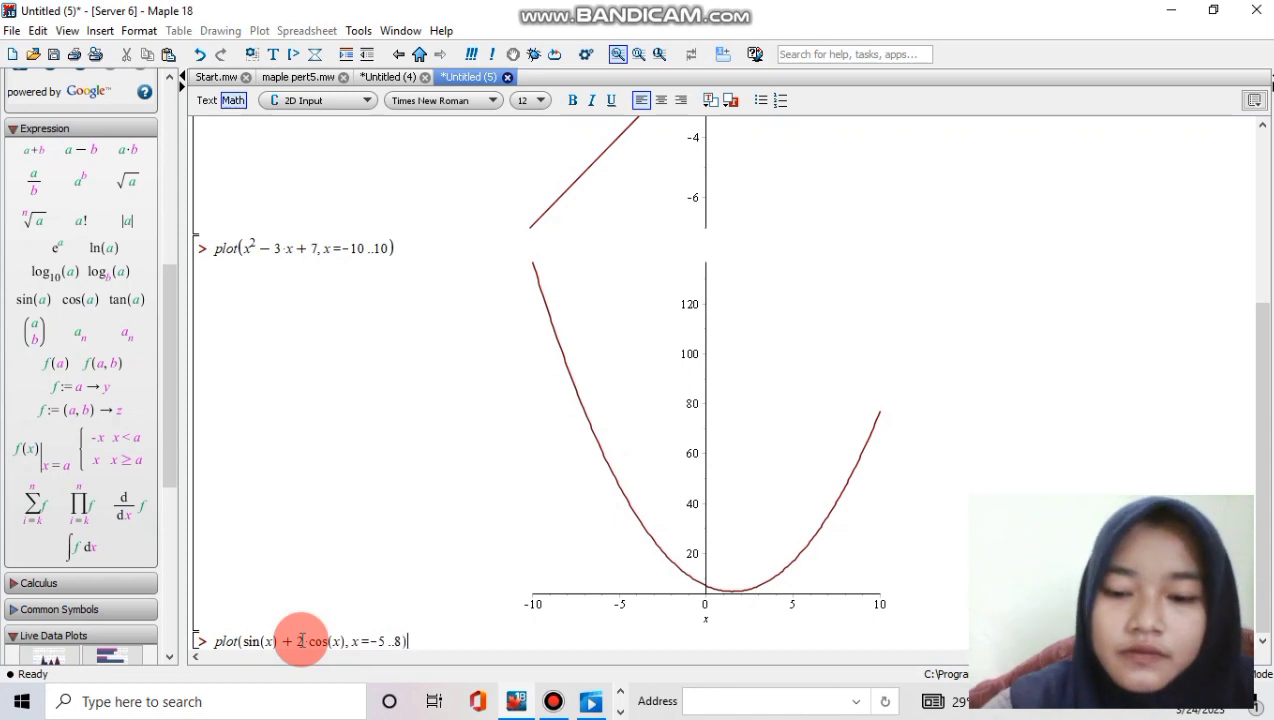
key(Return)
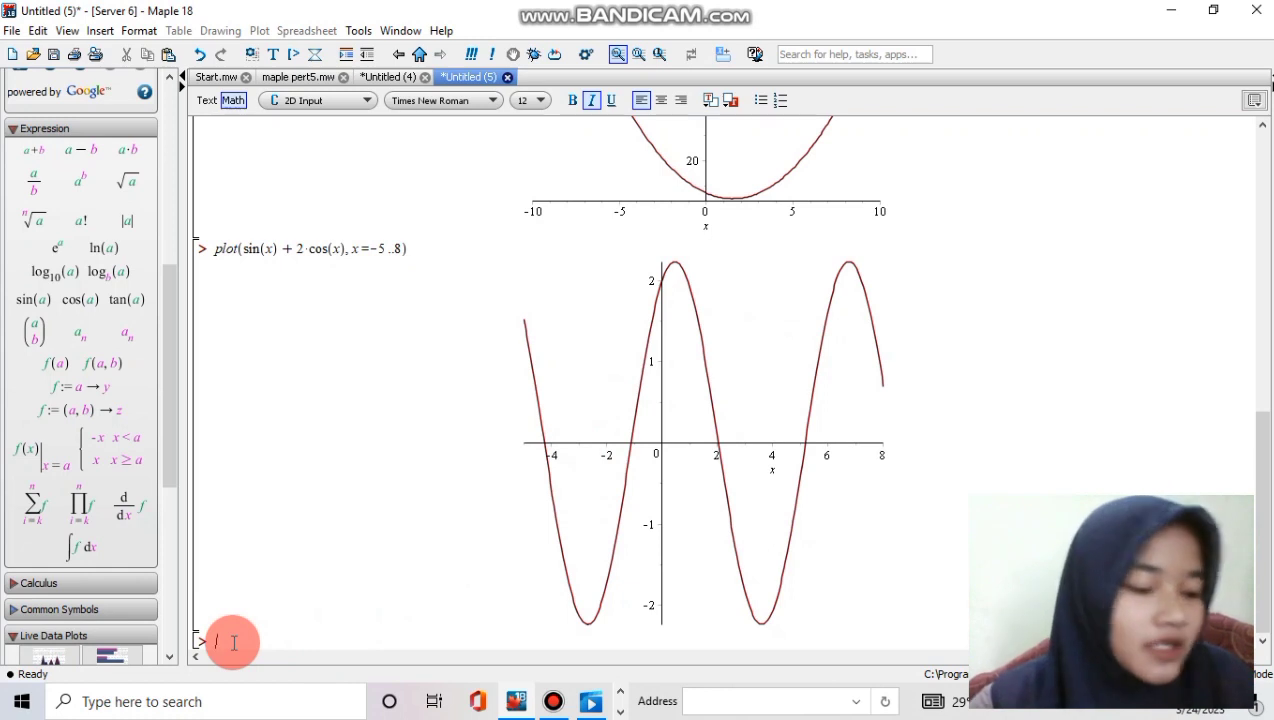
Step: Begin a new plot command with a two-branch piecewise template and enter x − 2 as the first branch's expression
text(plot)
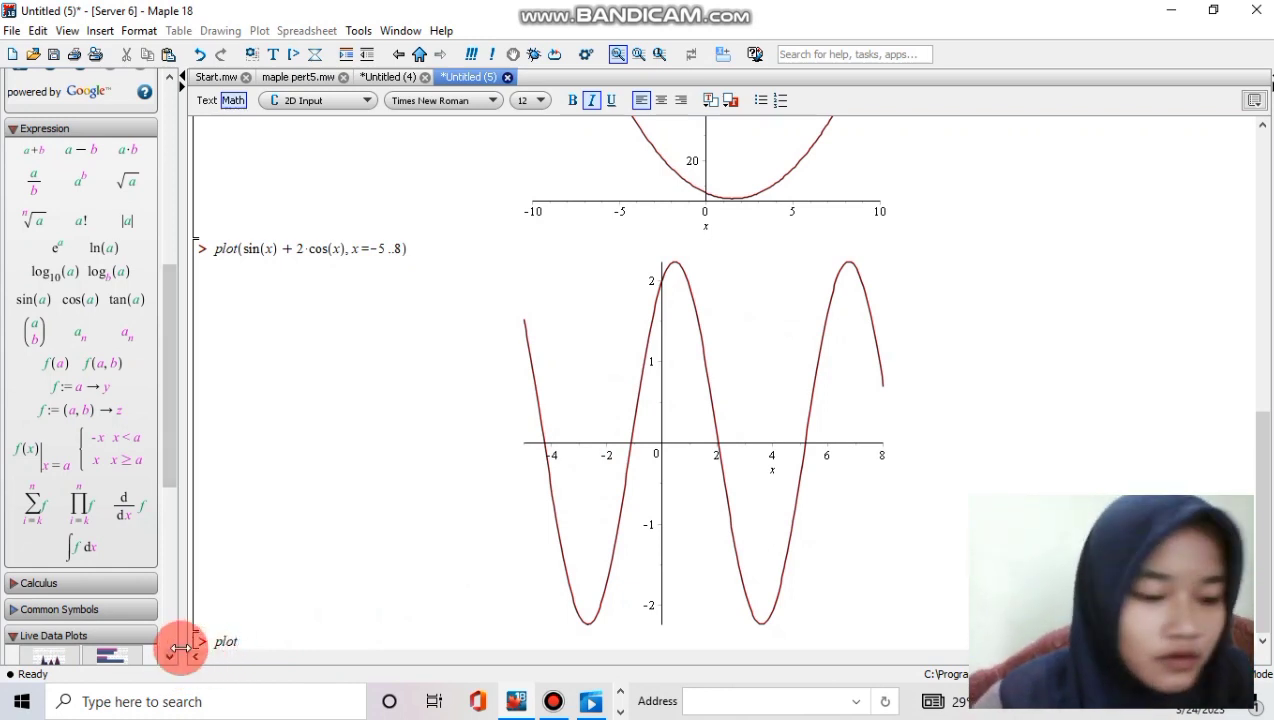
text(()
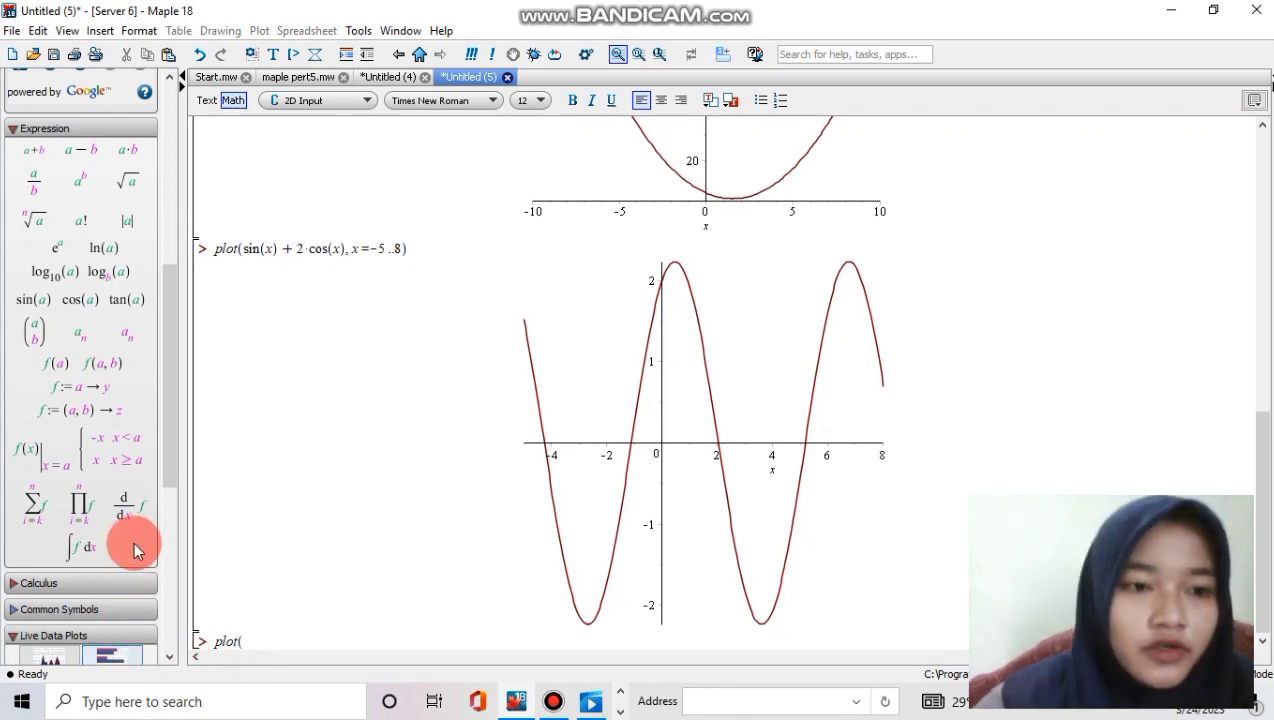
click(114, 445)
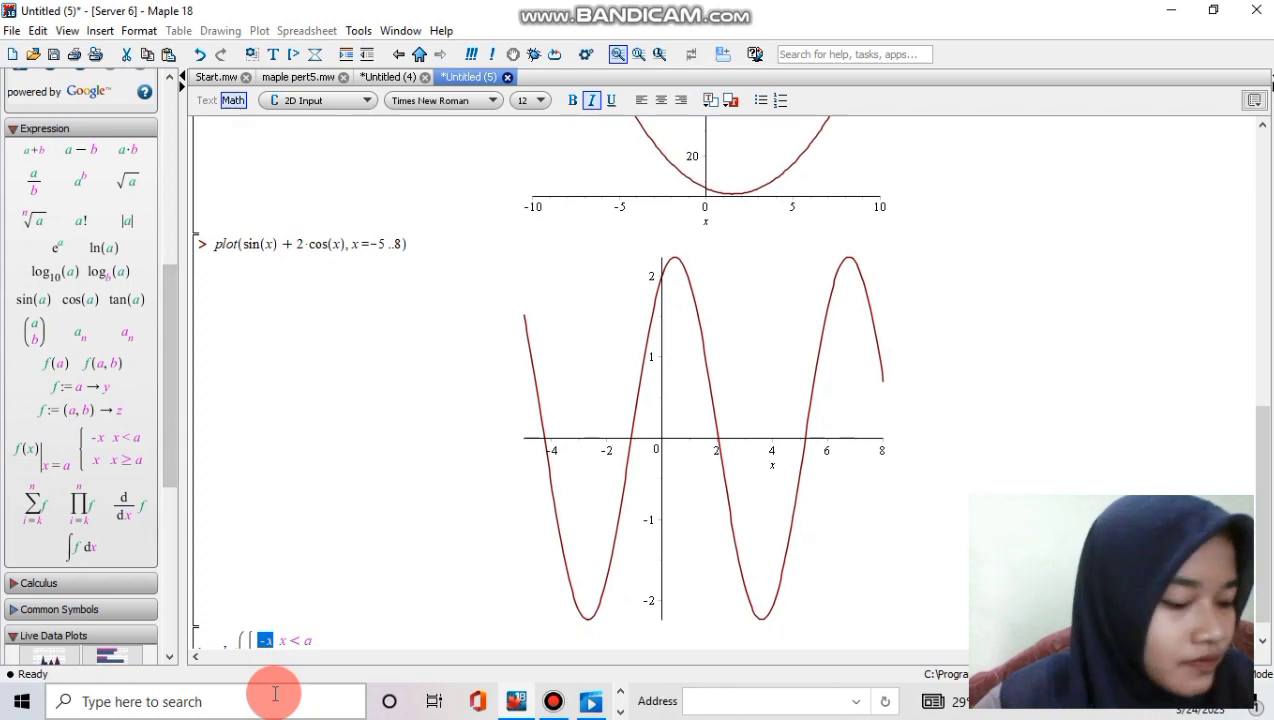
text(x-2)
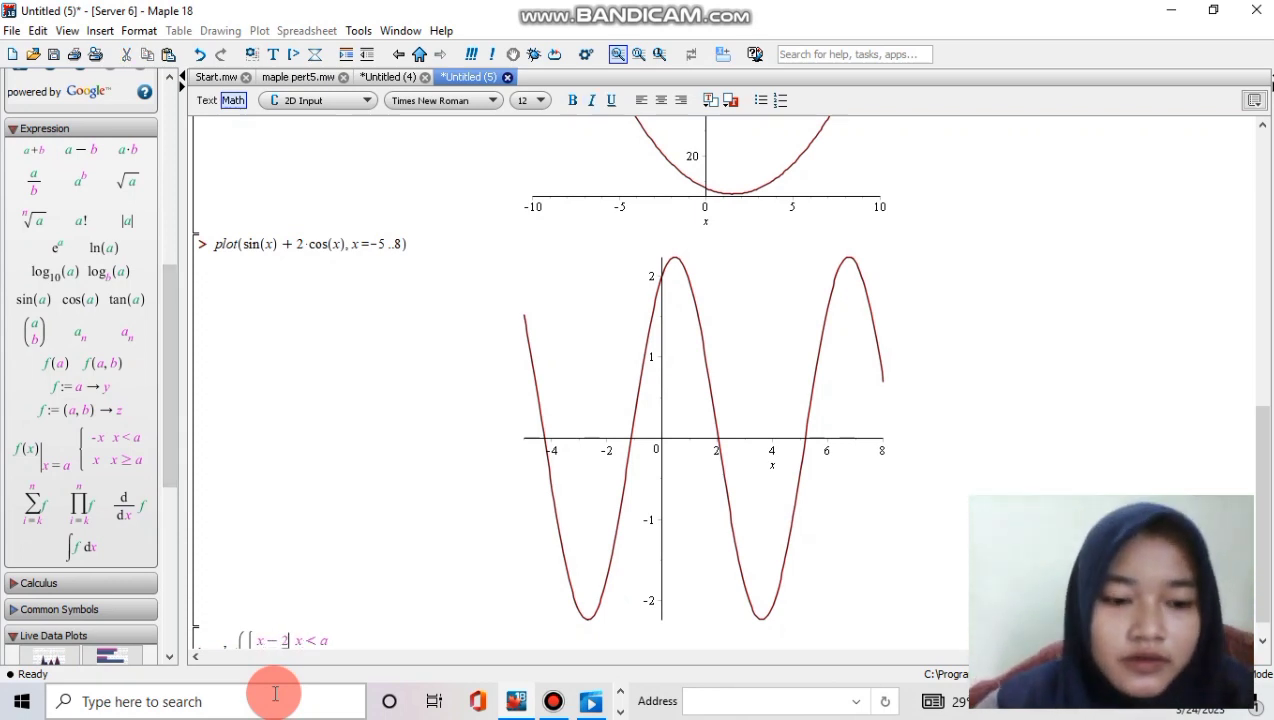
Step: Set the first branch's condition to x > 1 and clear the placeholder bound a from the second branch's condition
click(316, 640)
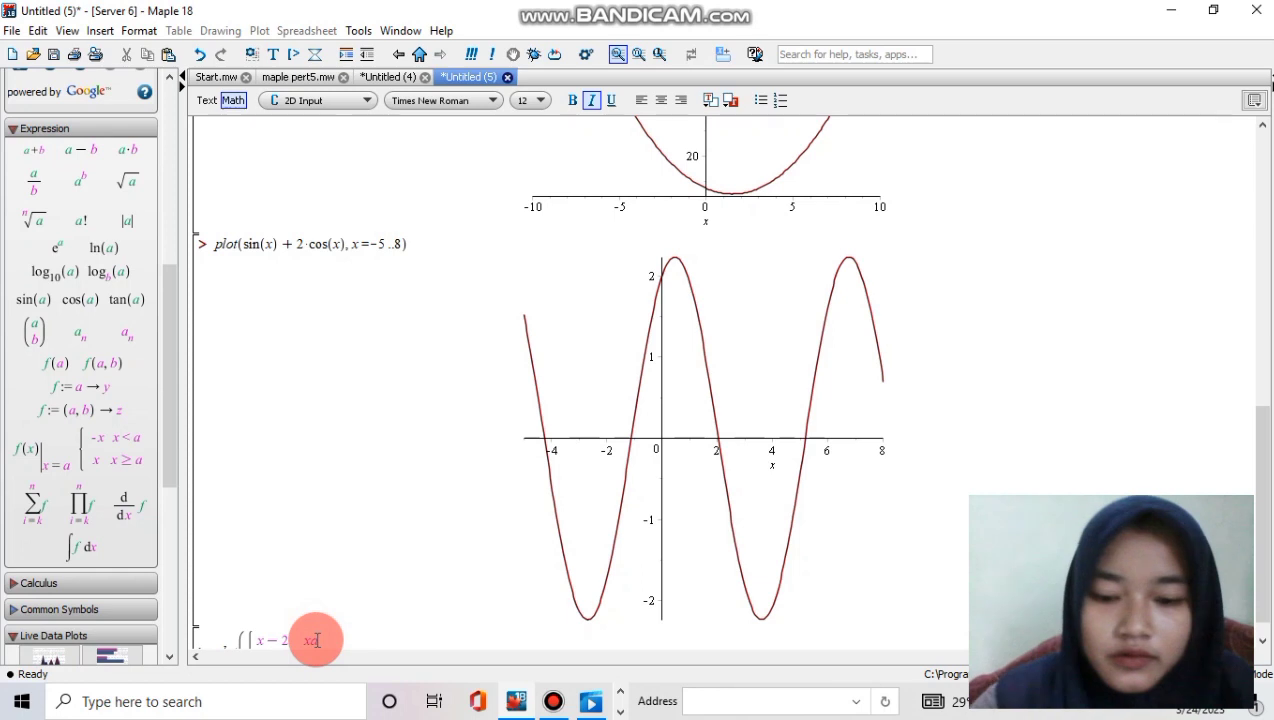
text(>)
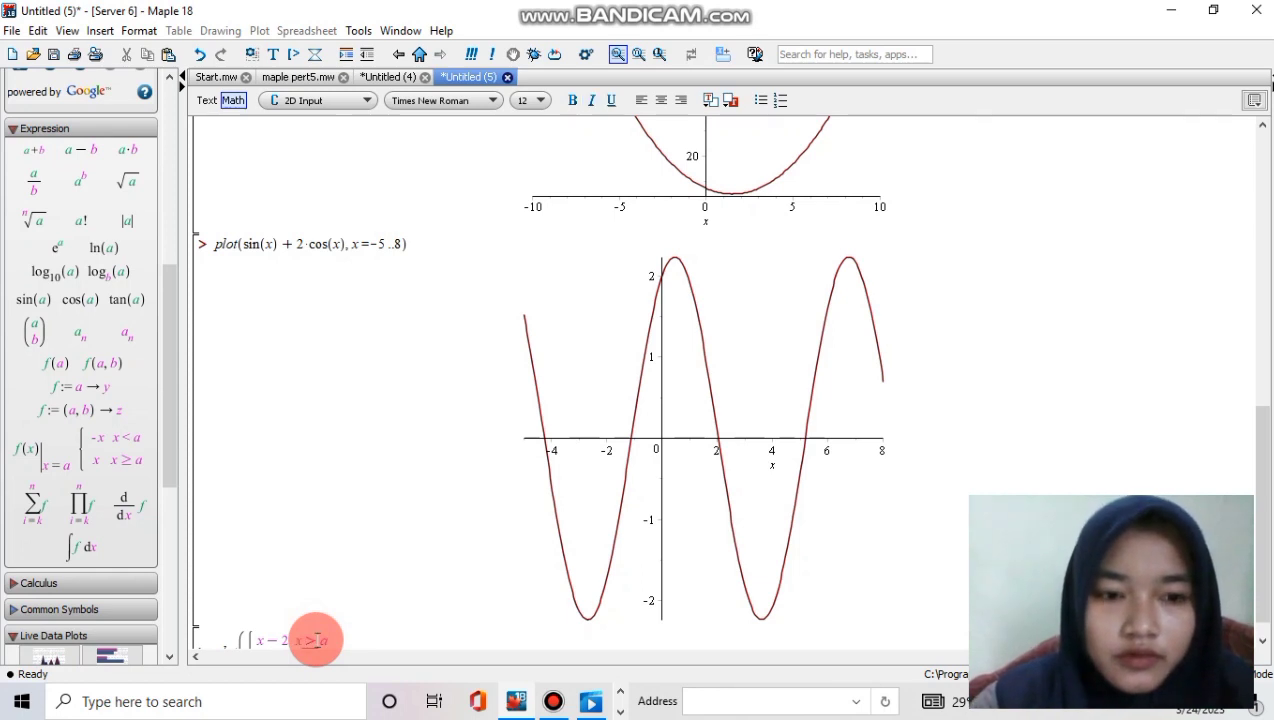
click(333, 641)
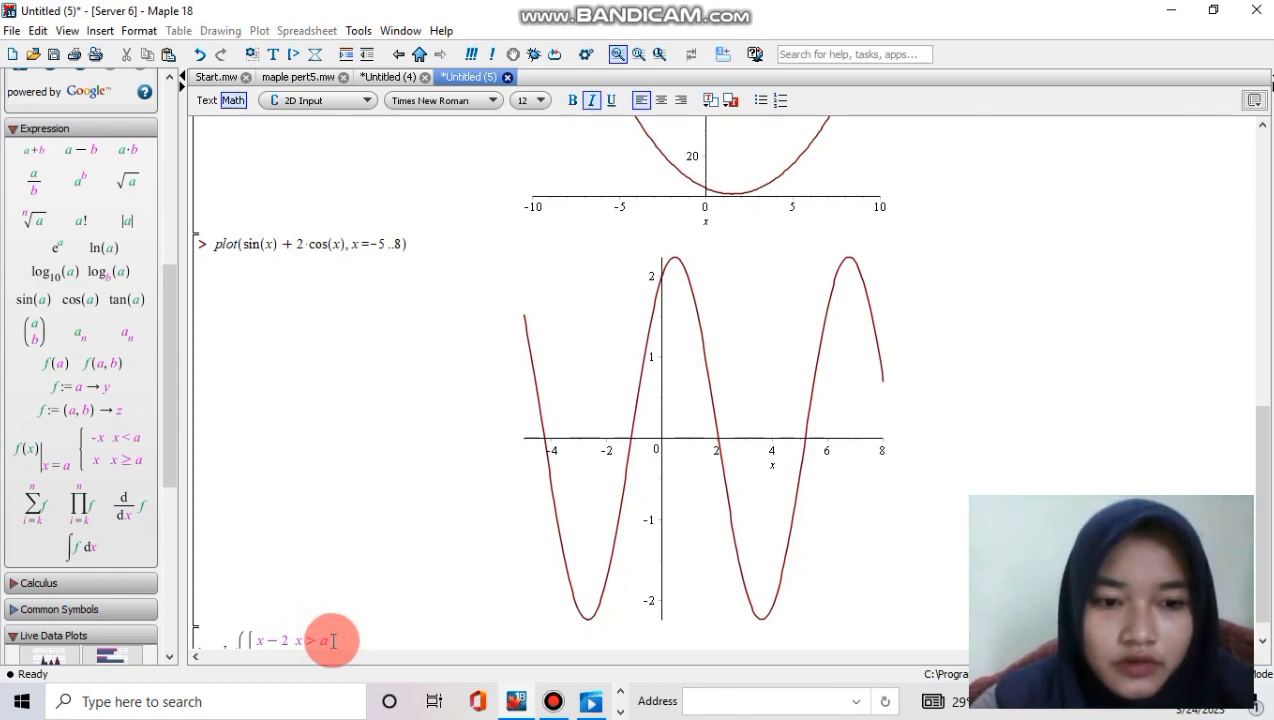
key(Down)
key(BackSpace)
click(329, 620)
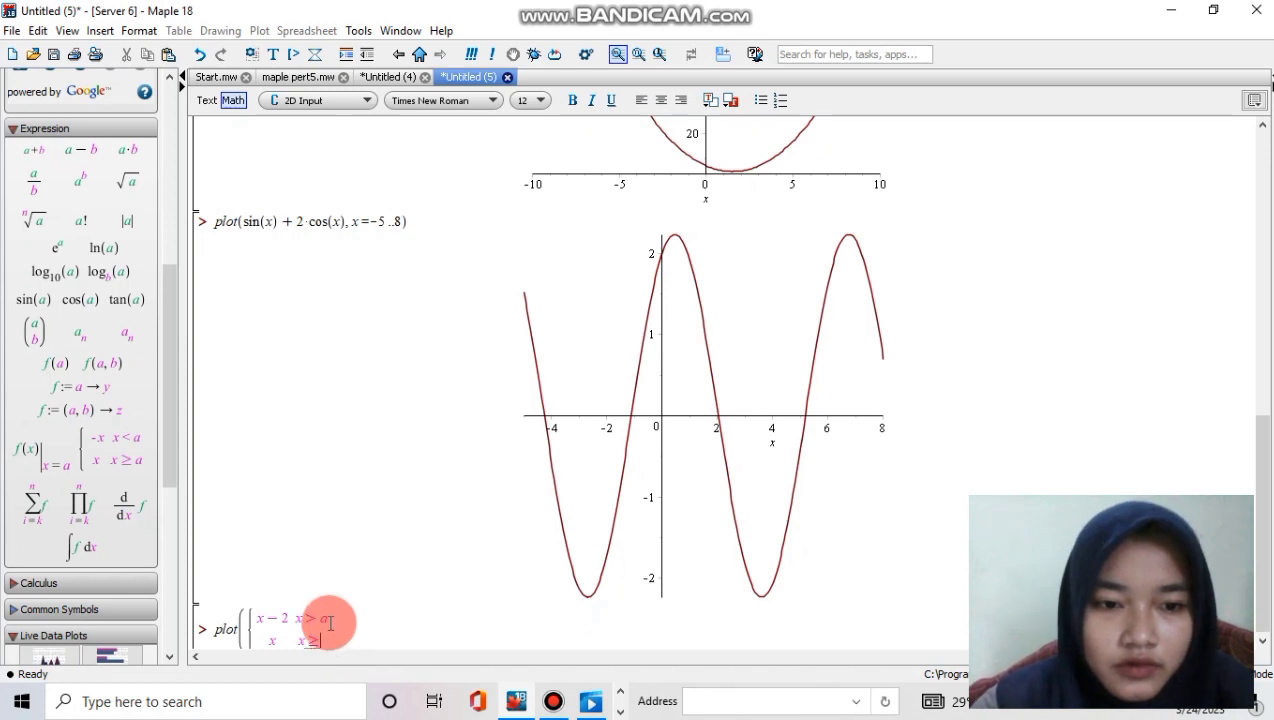
key(BackSpace)
text(1)
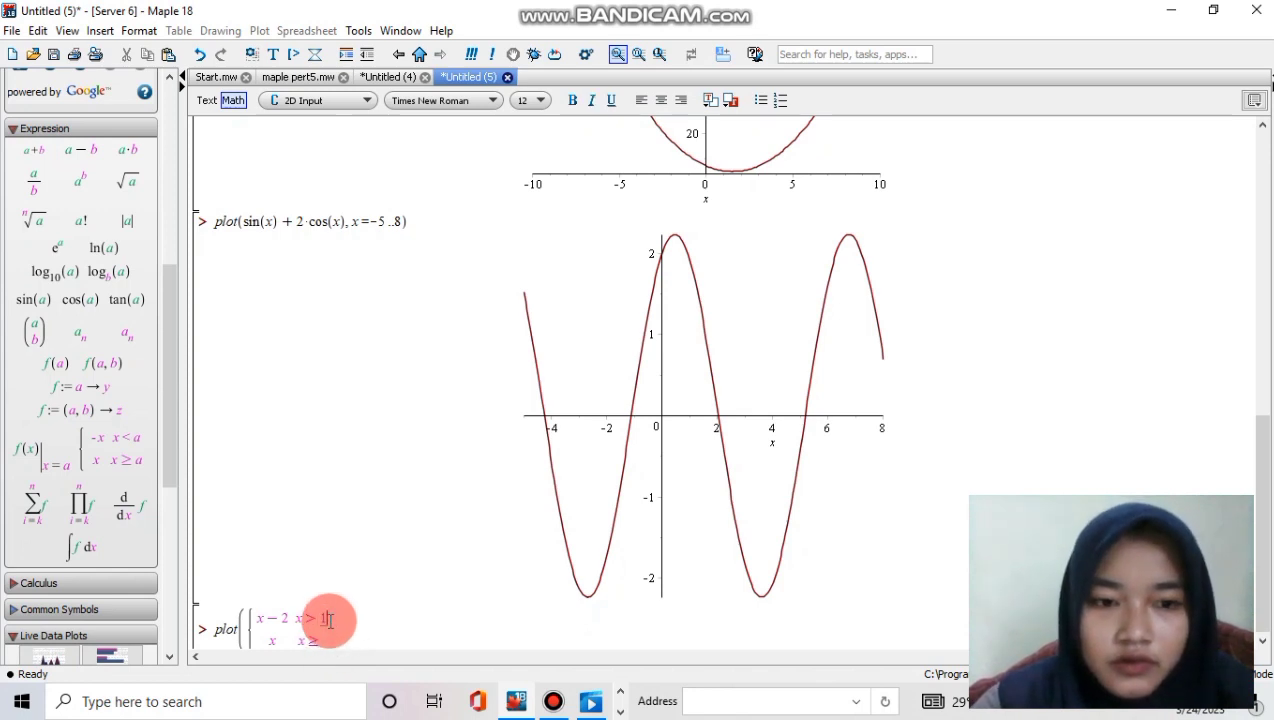
Step: Set the second branch's expression of the piecewise function to −x + 3
click(279, 642)
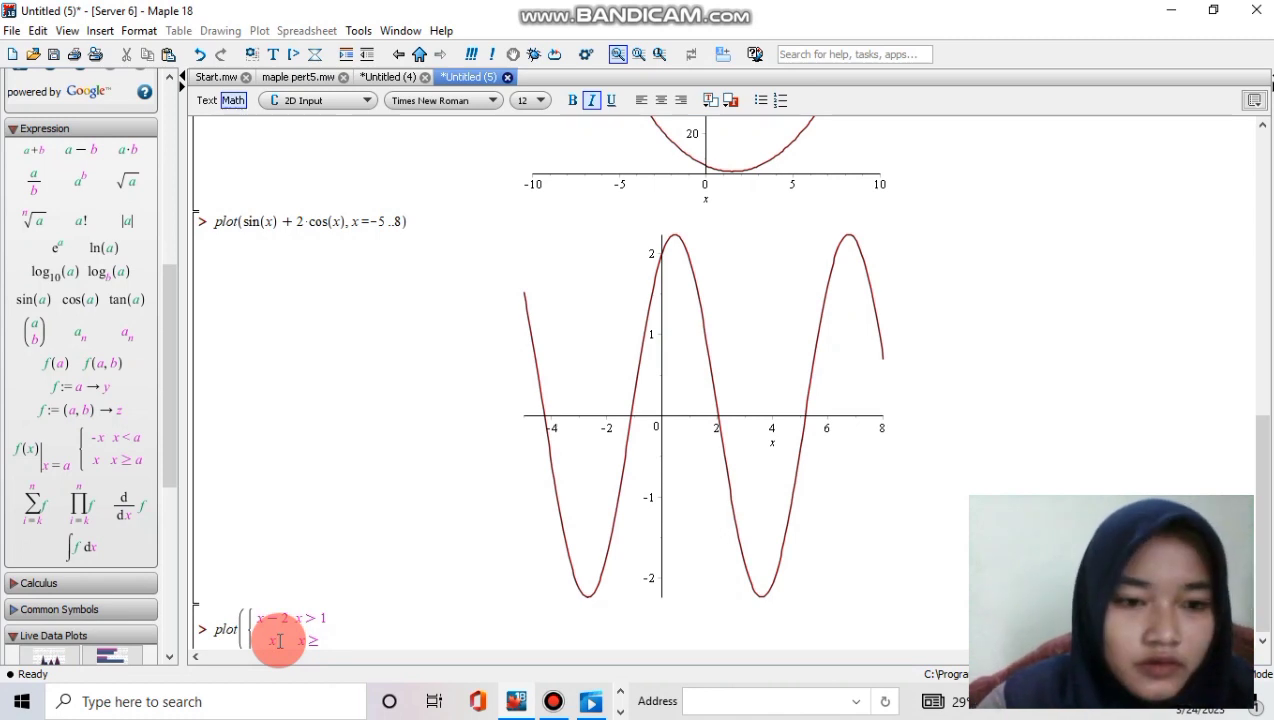
text(-x )
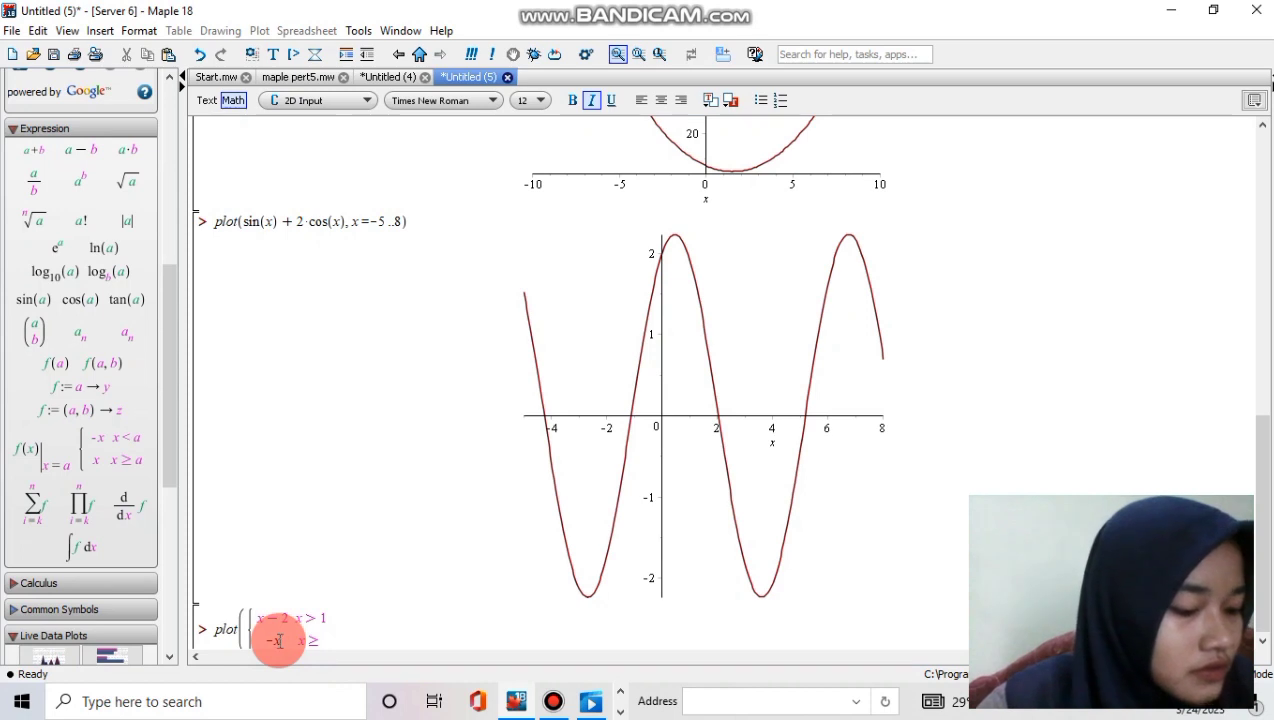
text(+ )
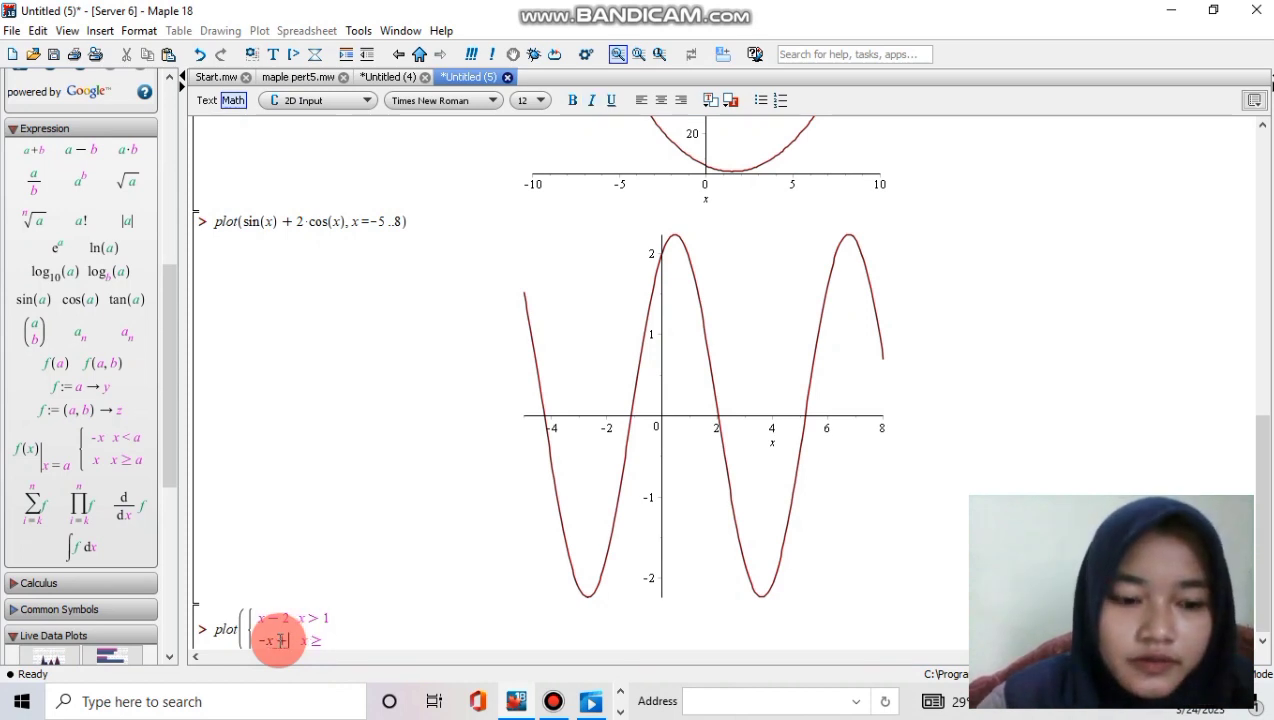
text(3)
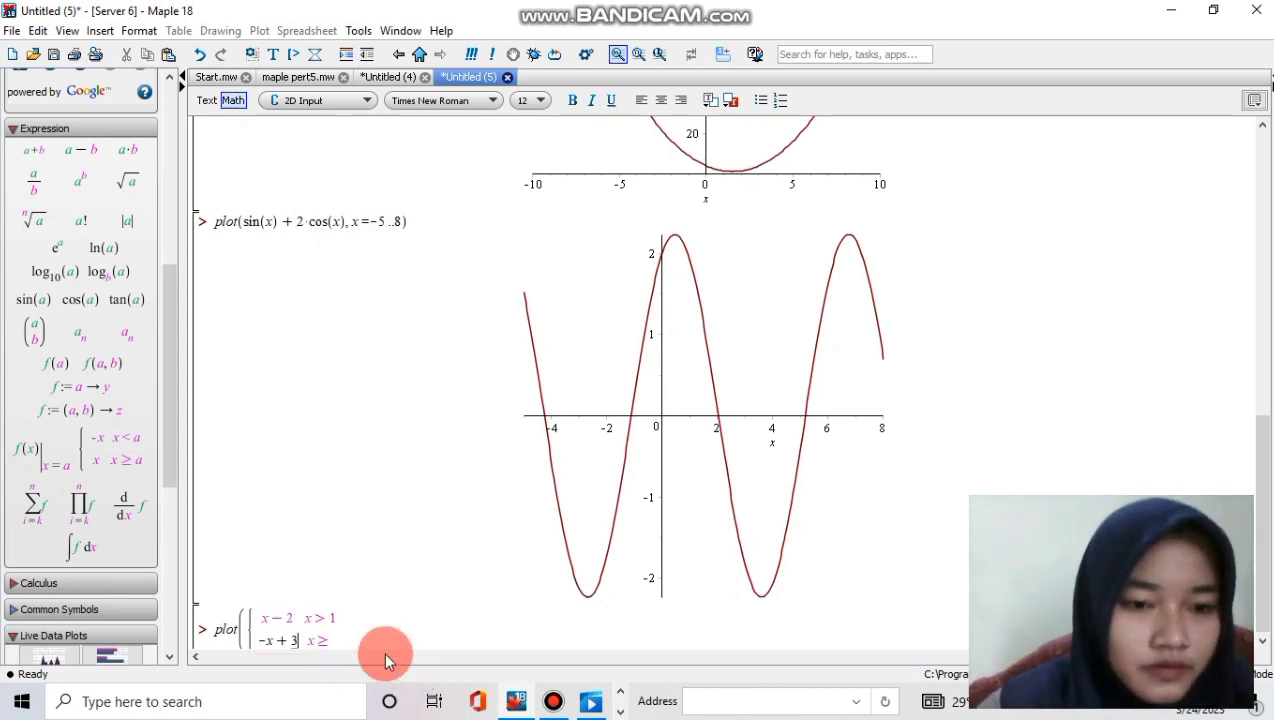
Step: Replace the second branch's condition with x ≤ 1 and evaluate the plot command
click(331, 643)
key(BackSpace)
key(BackSpace)
key(BackSpace)
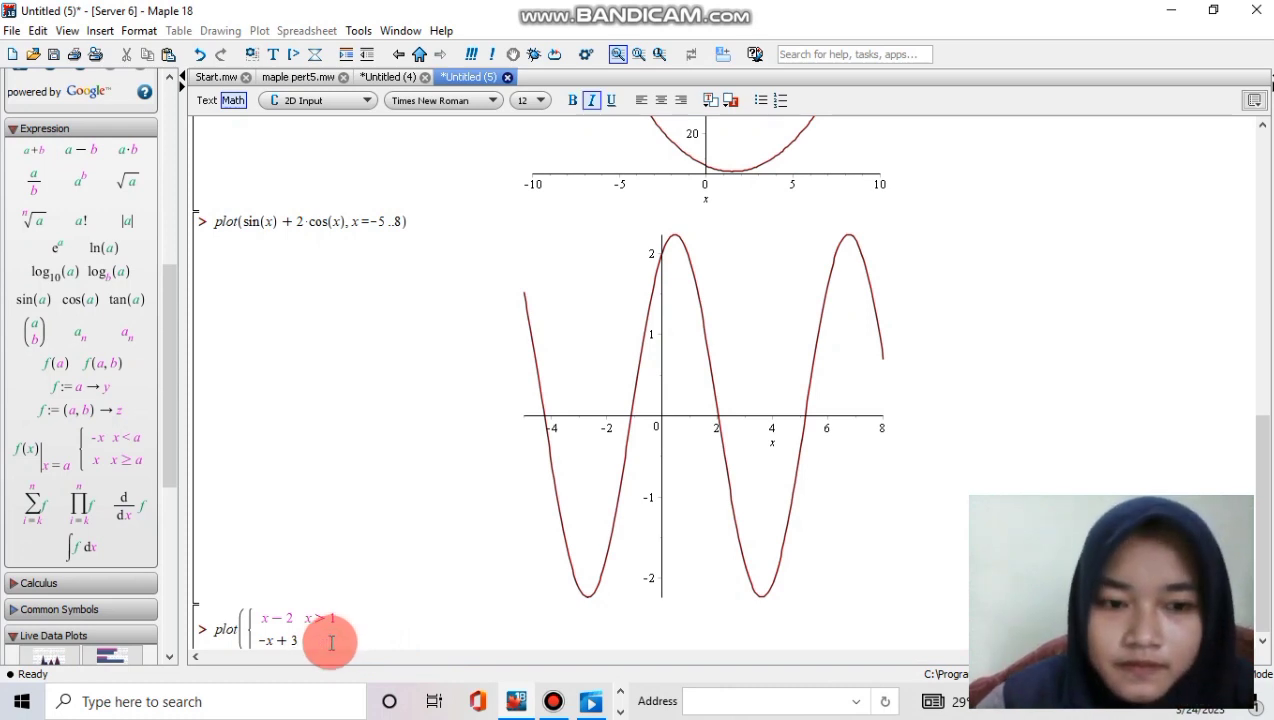
text(x)
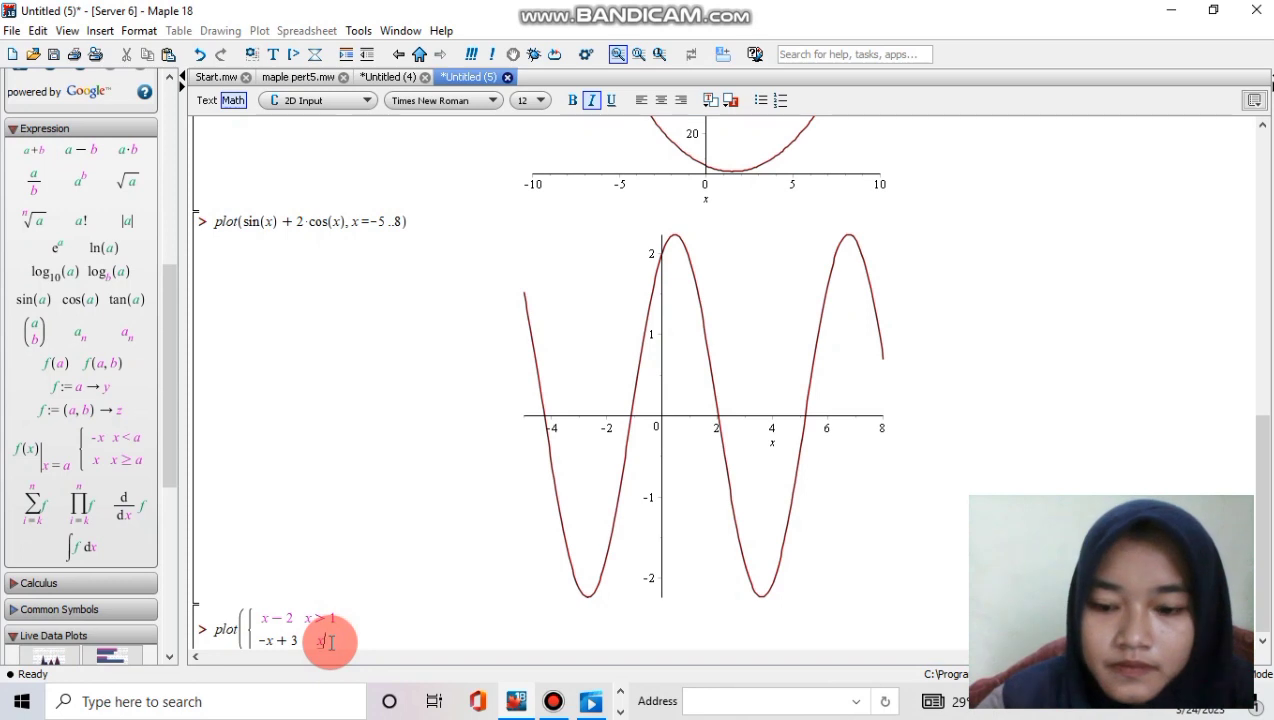
text(<)
text(1)
key(Return)
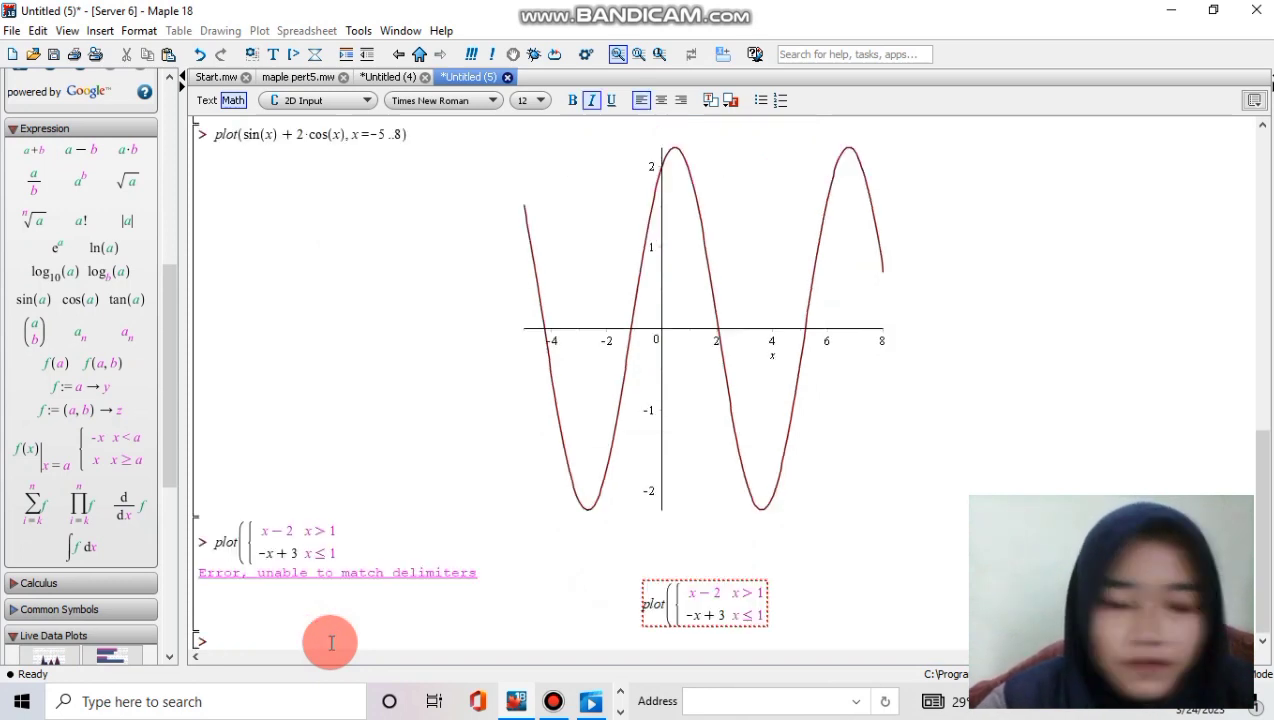
Step: Complete the piecewise plot command with the range x = 0..7 and a closing parenthesis, and evaluate it
click(366, 552)
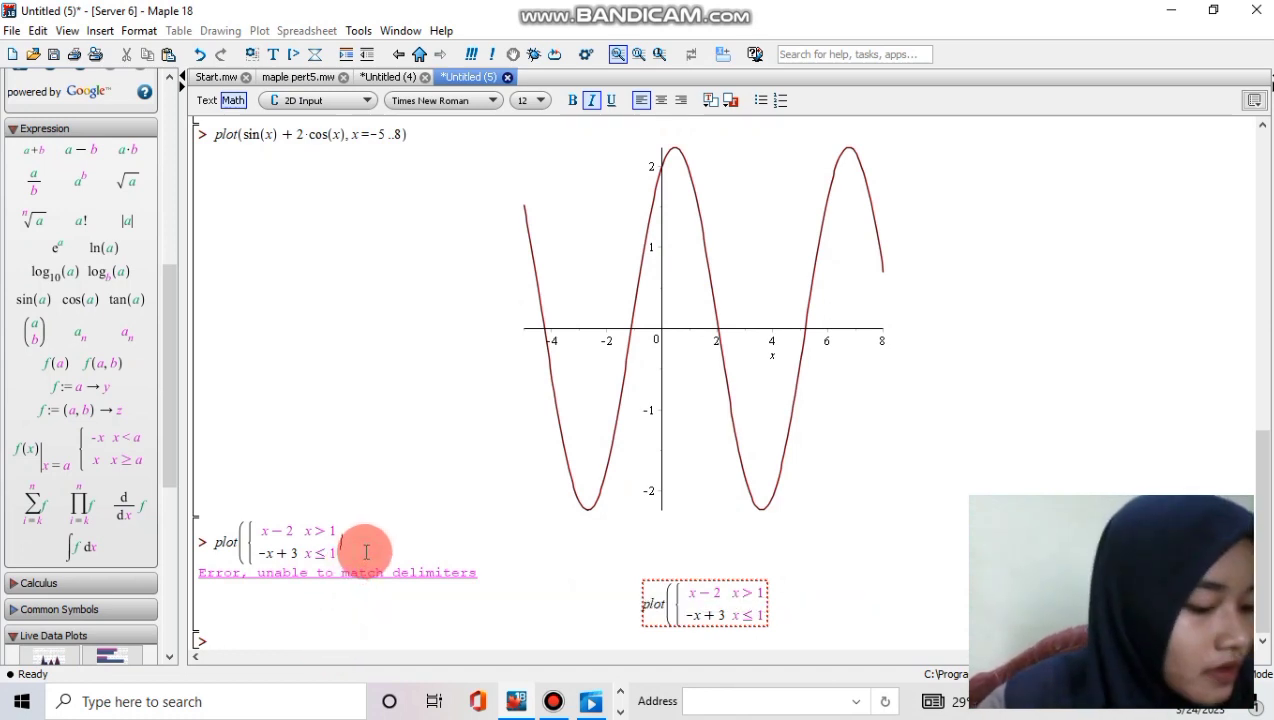
text(, )
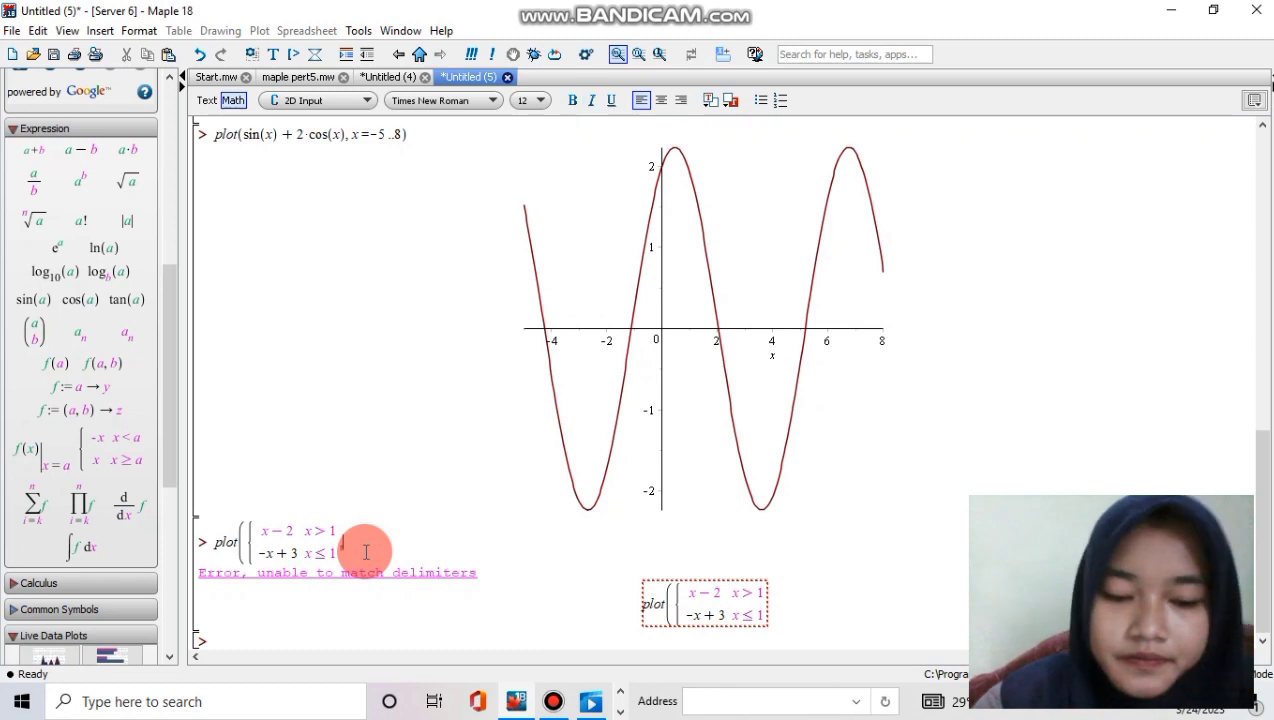
text(x)
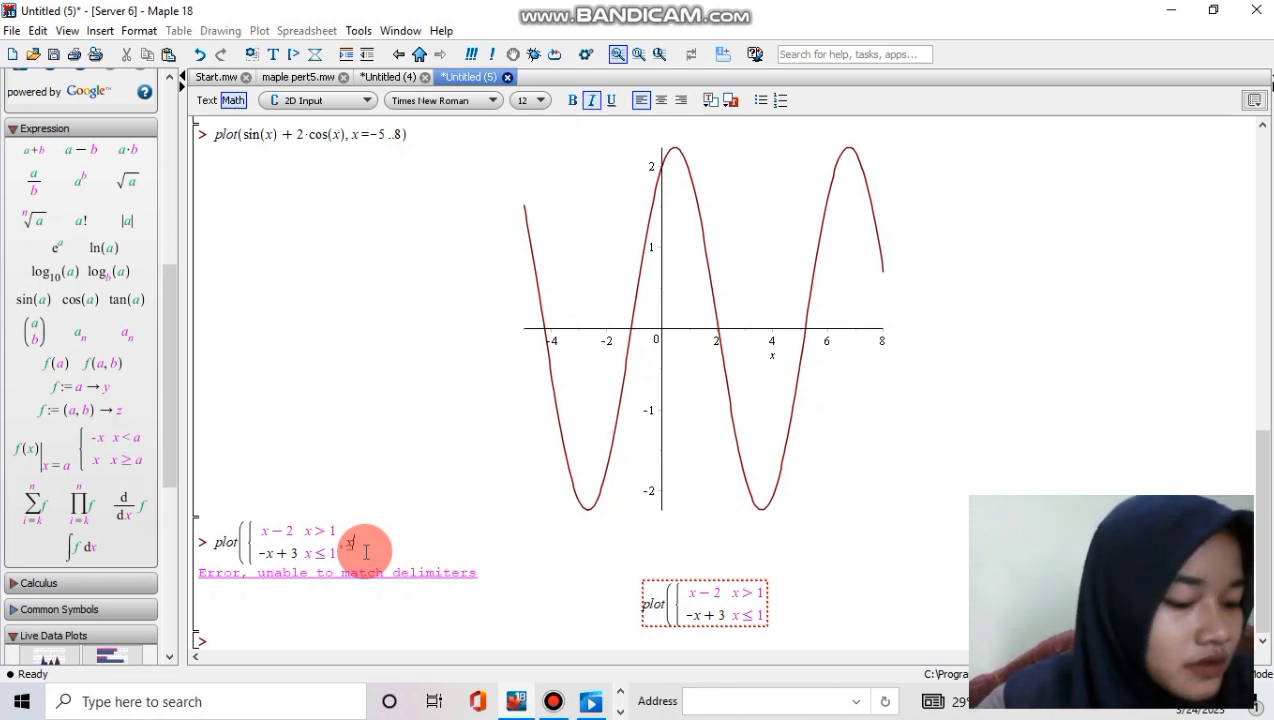
text(=)
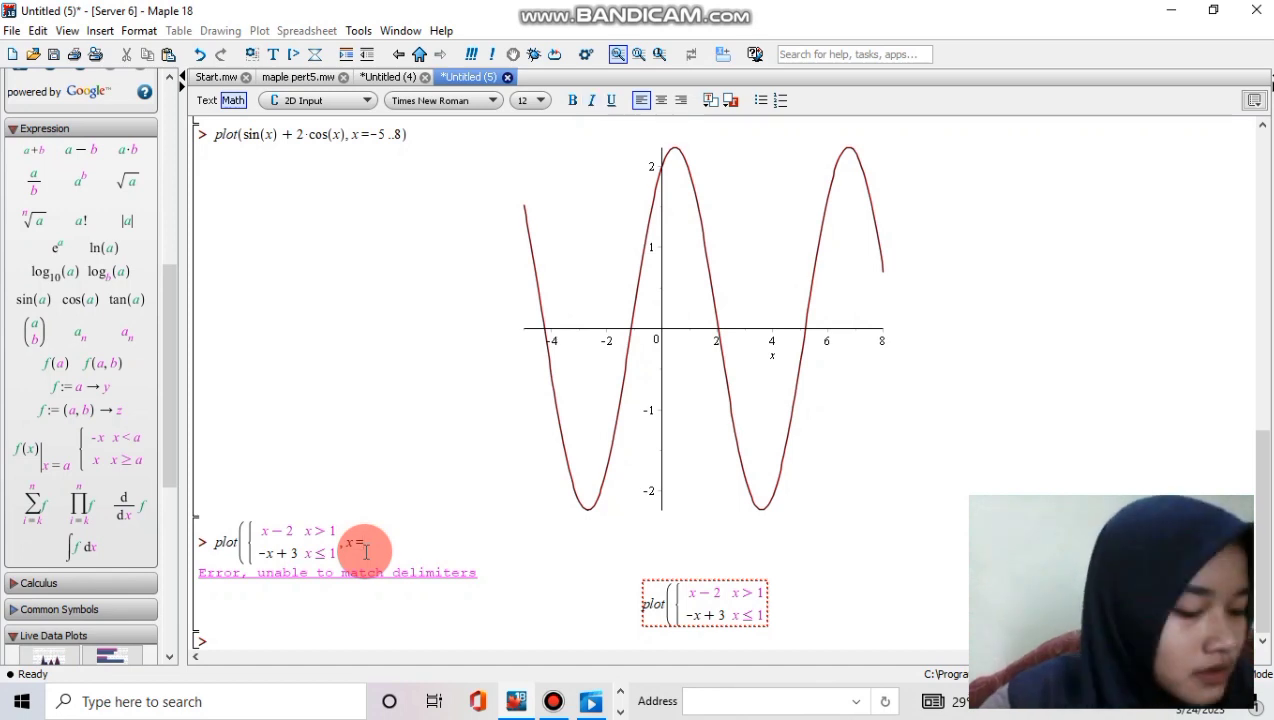
text(0..)
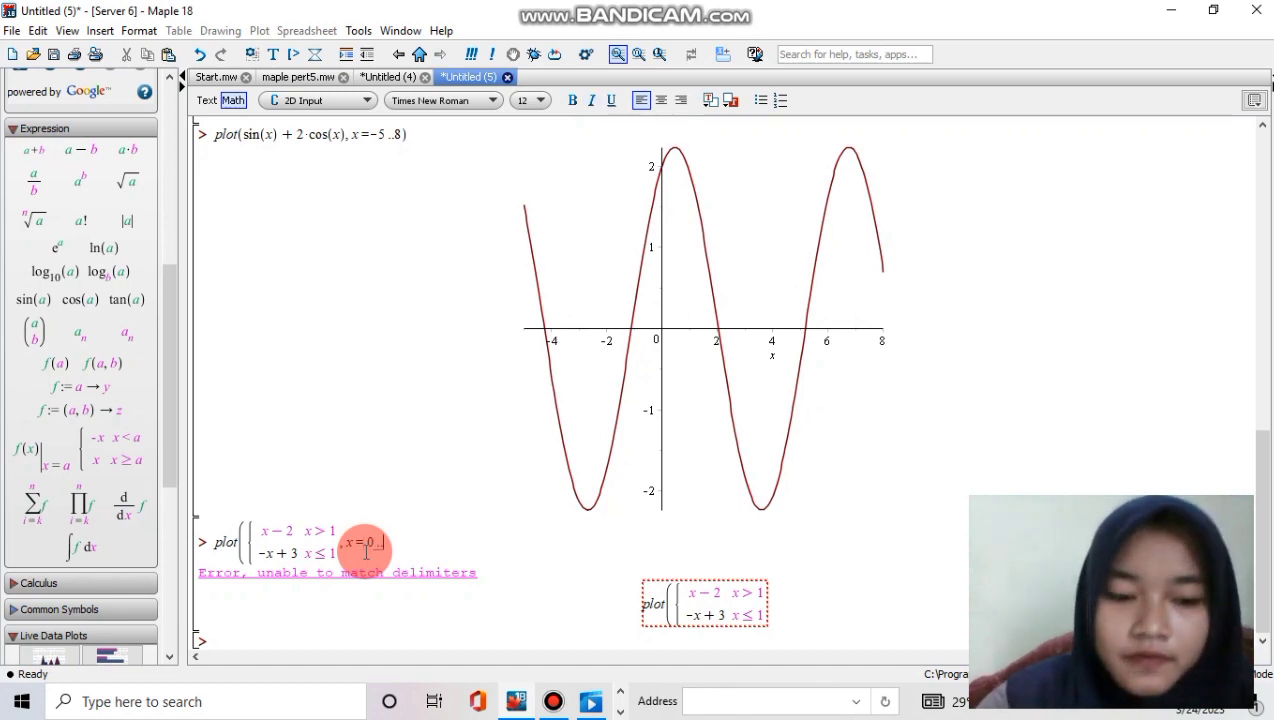
text(7)
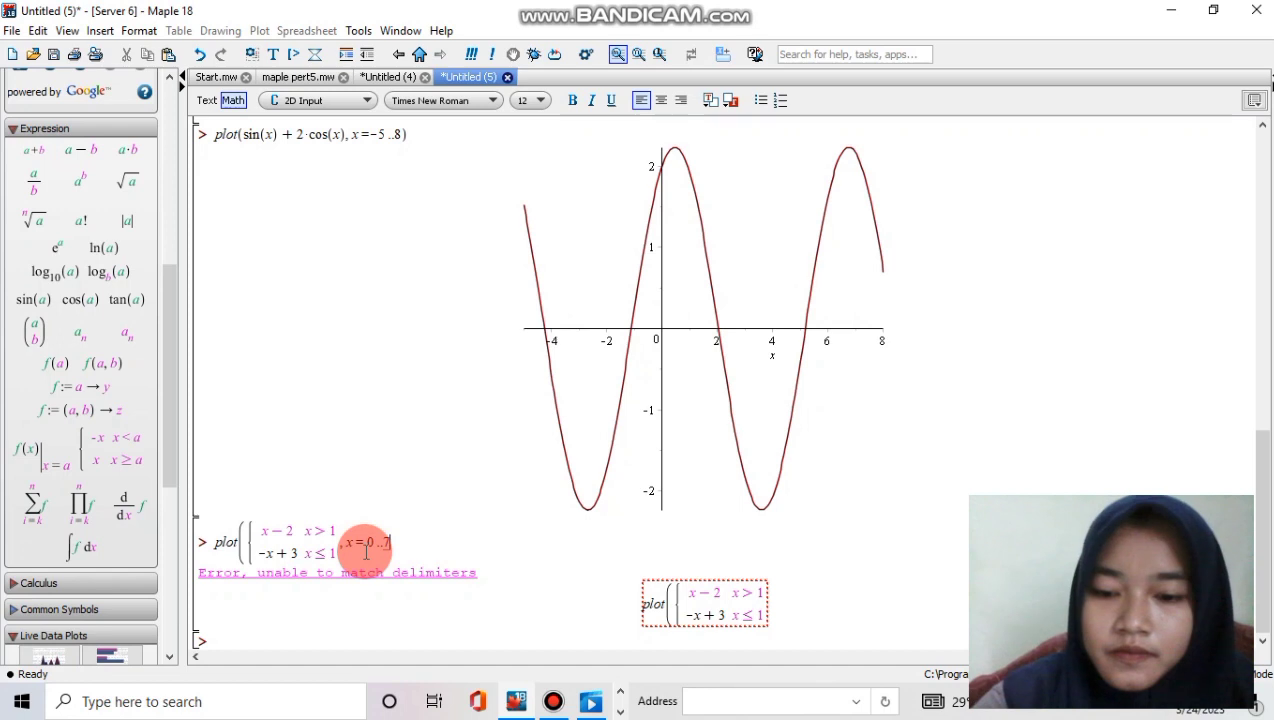
text())
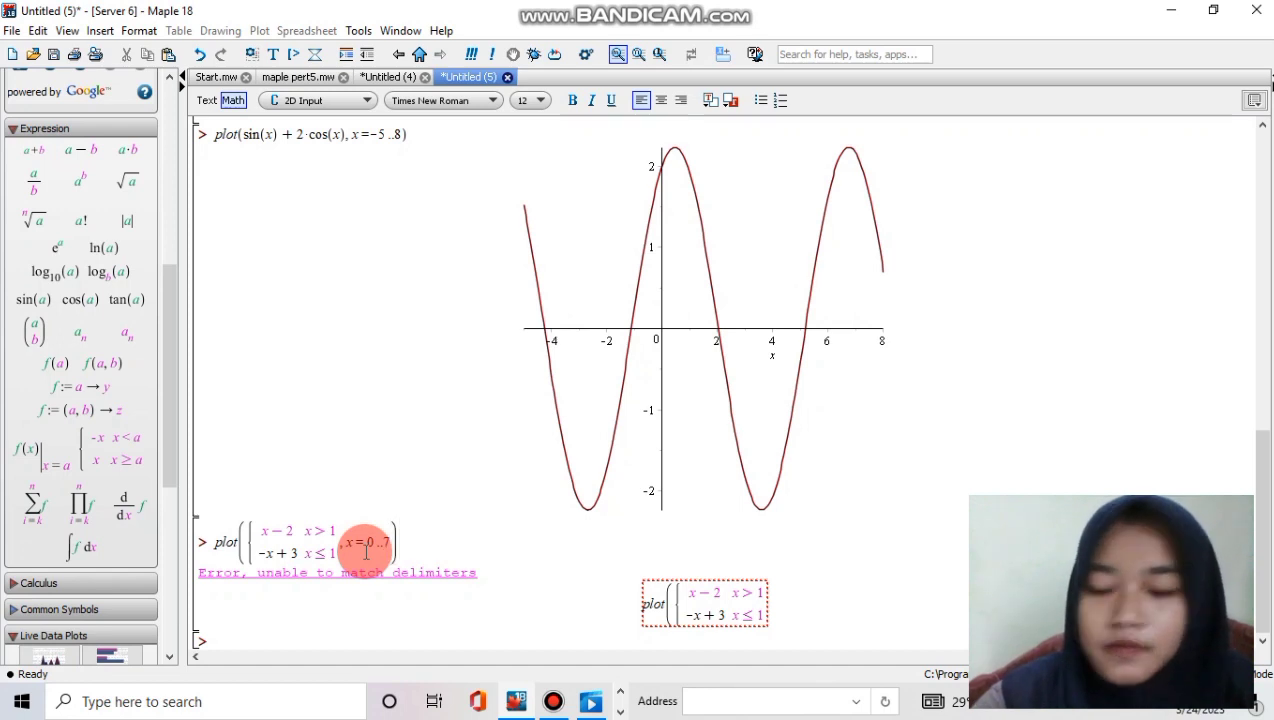
key(Return)
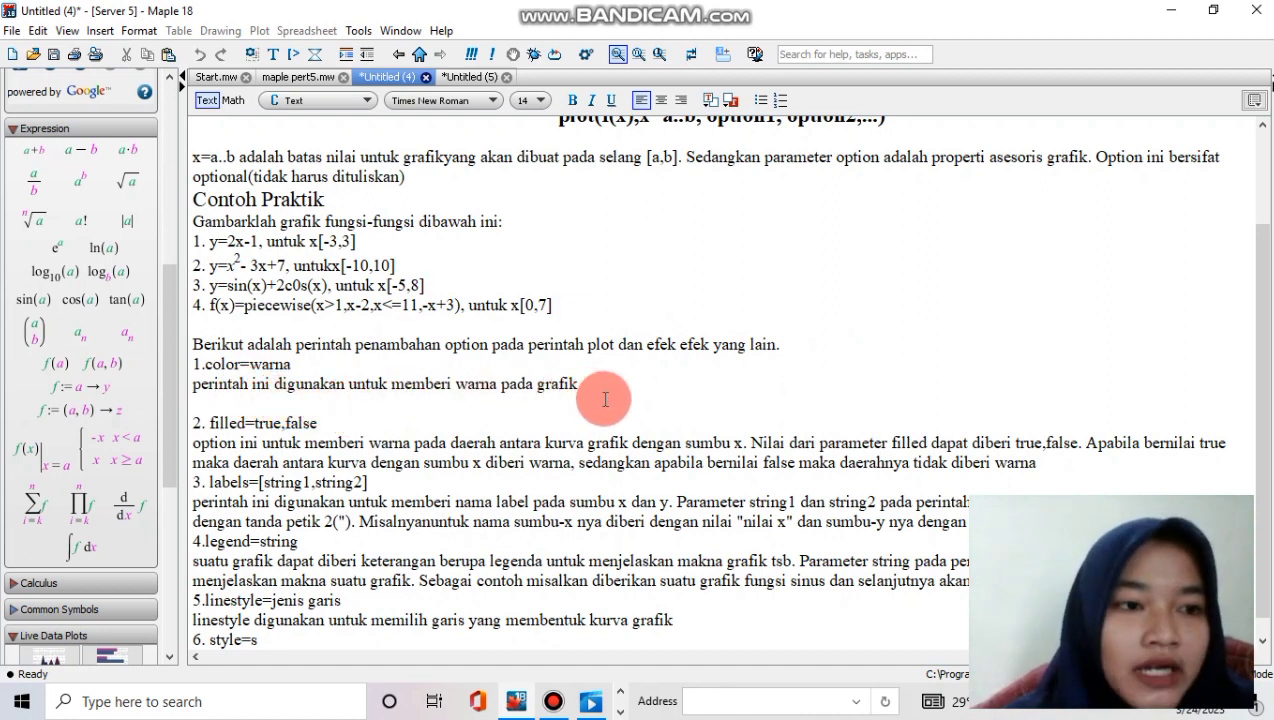
Step: In the notes document Untitled (4), begin a plot command for 2·x − 1 on the empty line under the color option's description
click(425, 285)
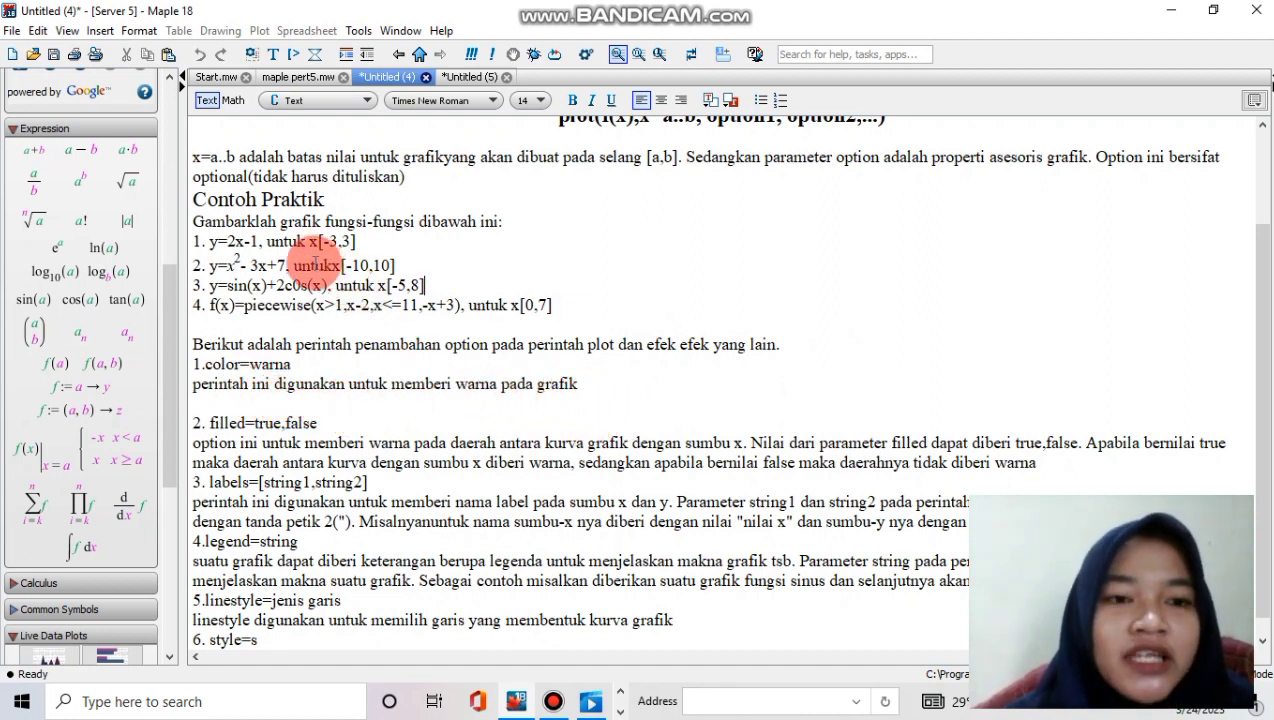
click(202, 408)
text(plot)
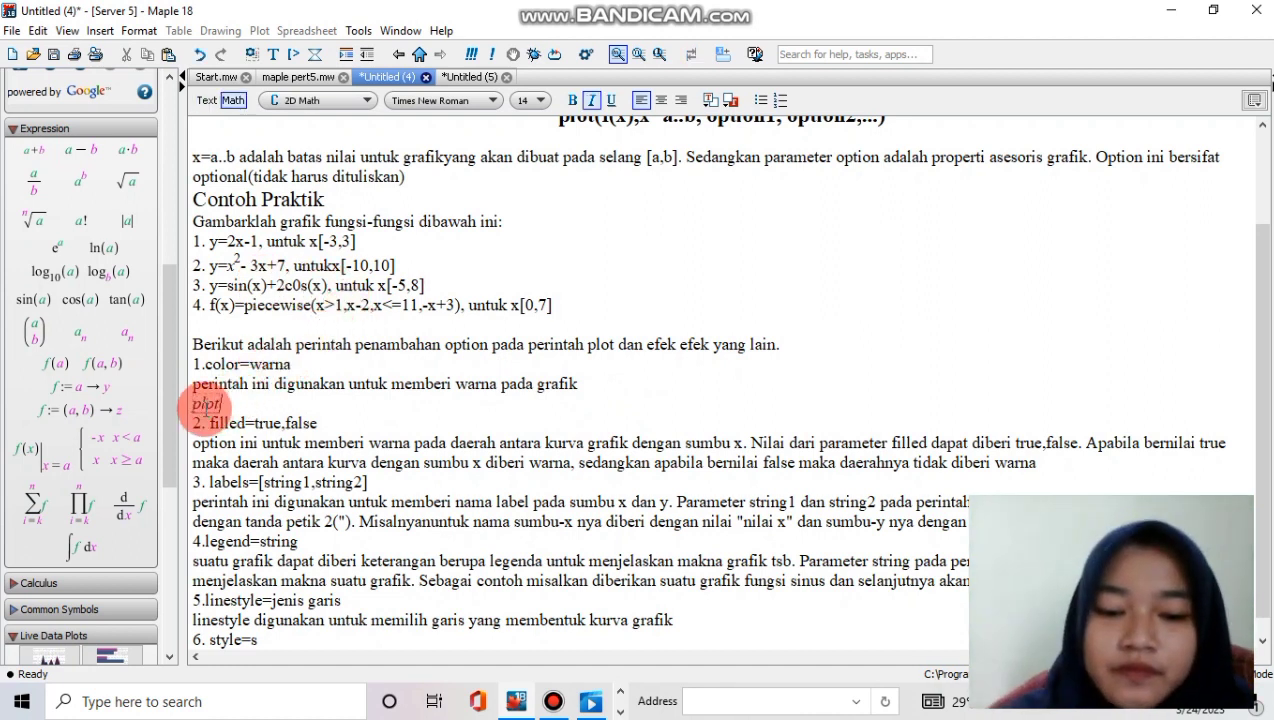
text(()
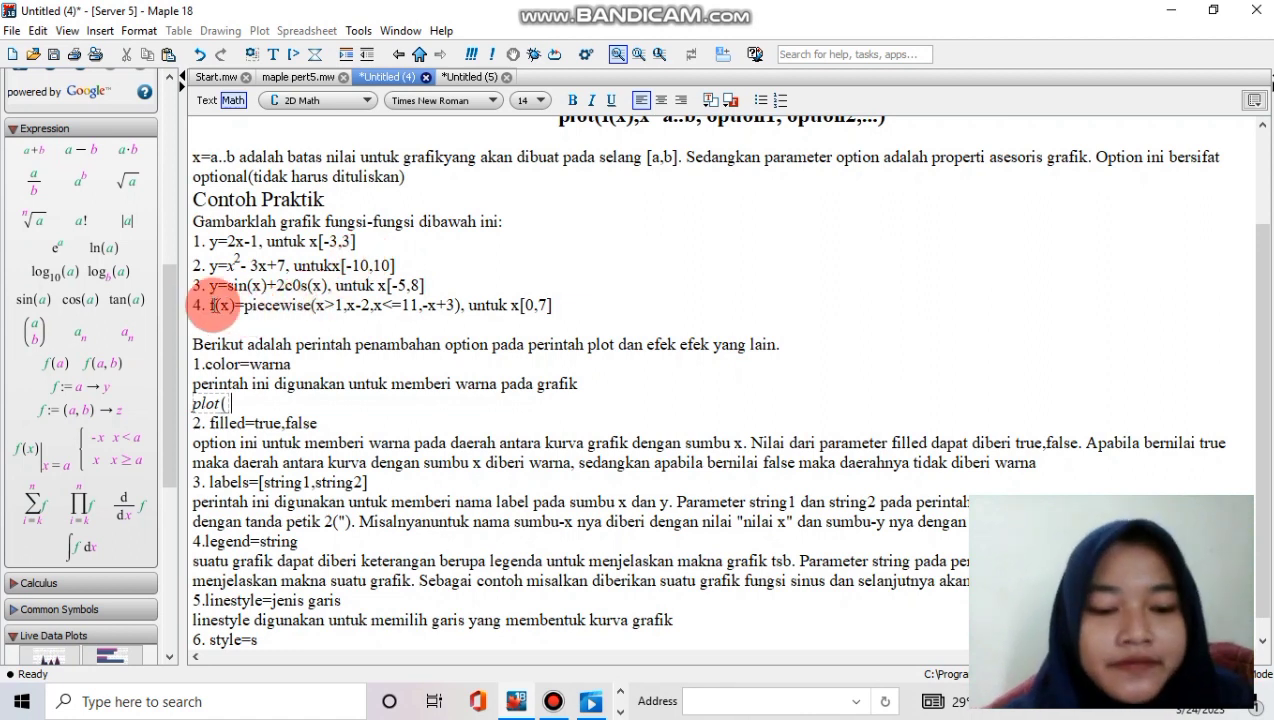
text(2)
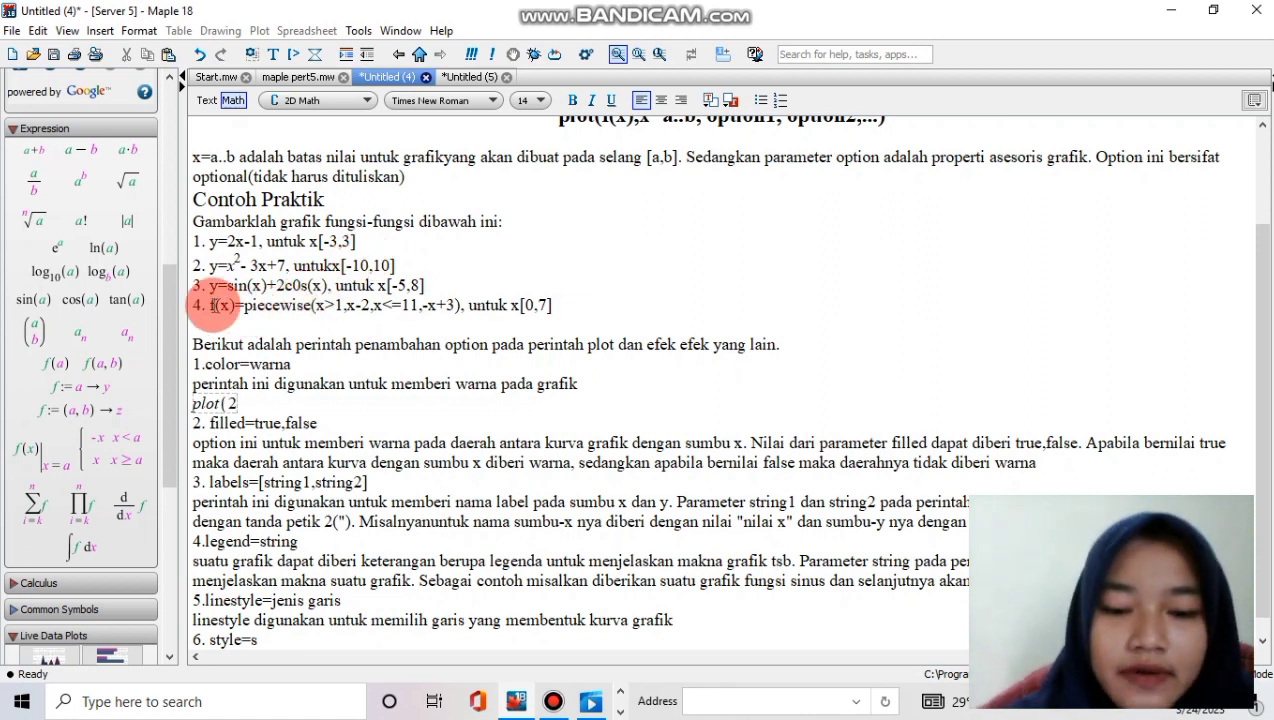
text(*x)
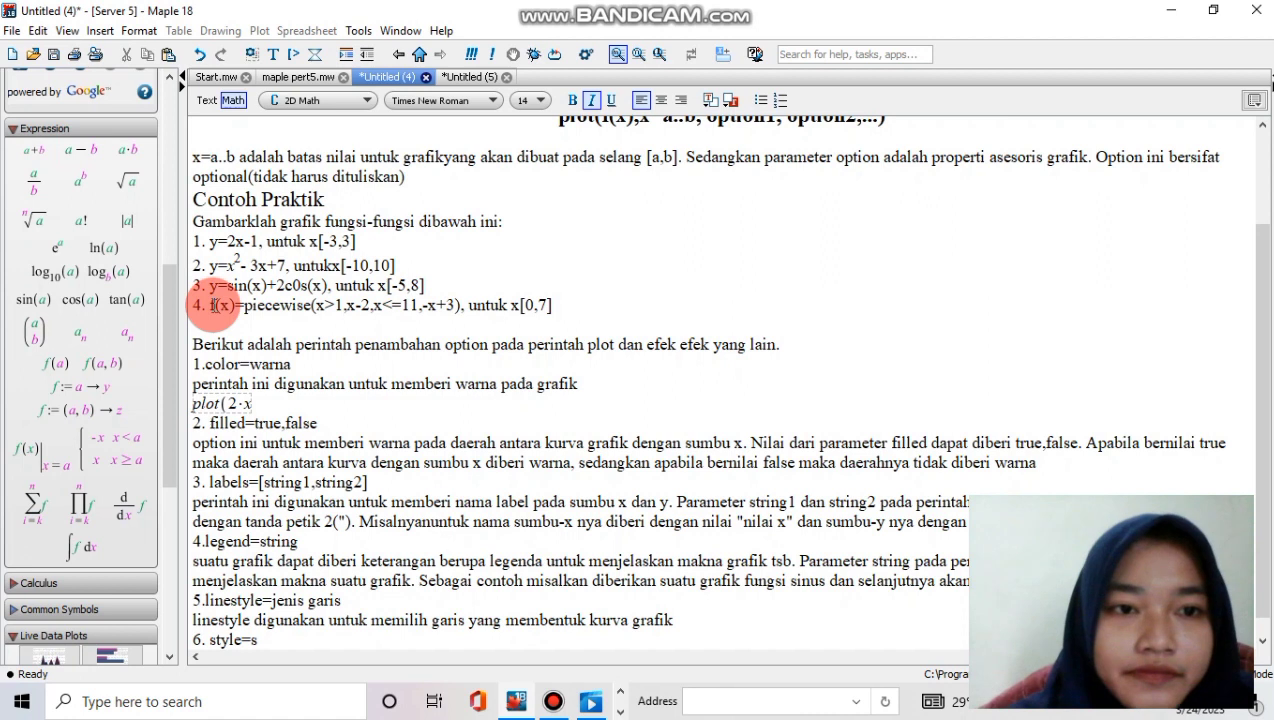
text(-1)
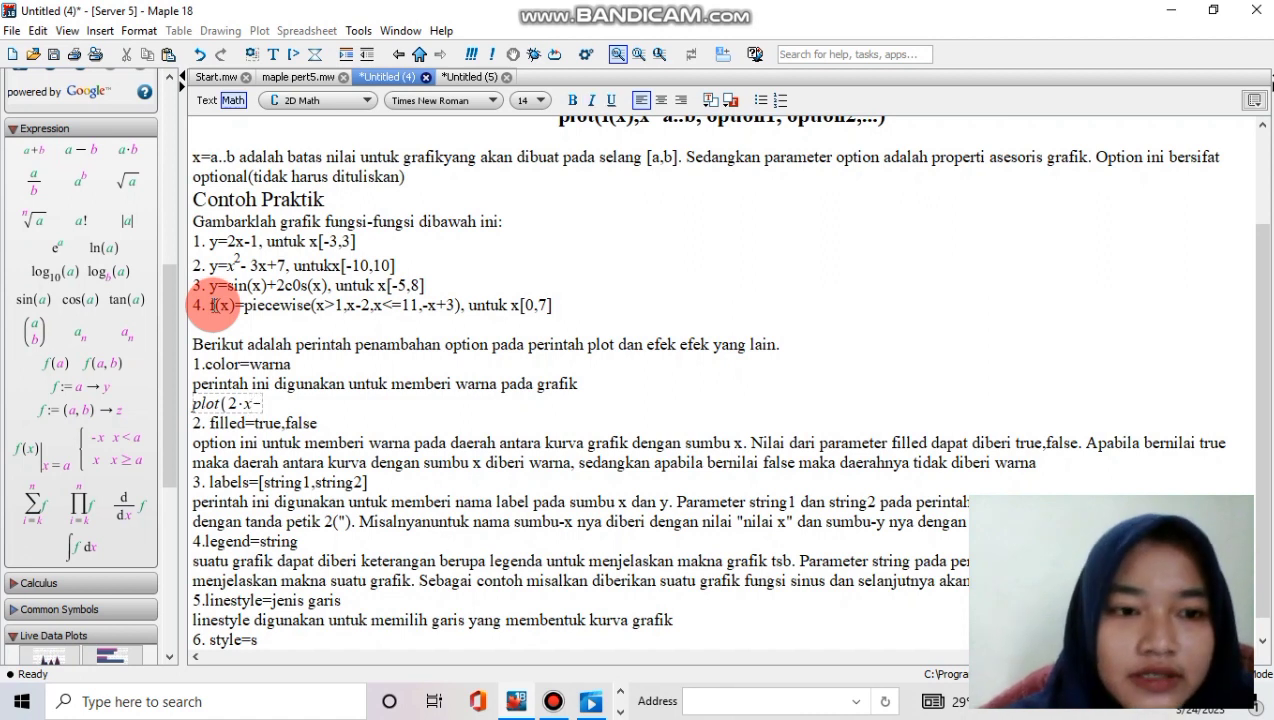
Step: Add the range x = −3..3 to the plot command for 2·x − 1, leaving the parenthesis open
text(,)
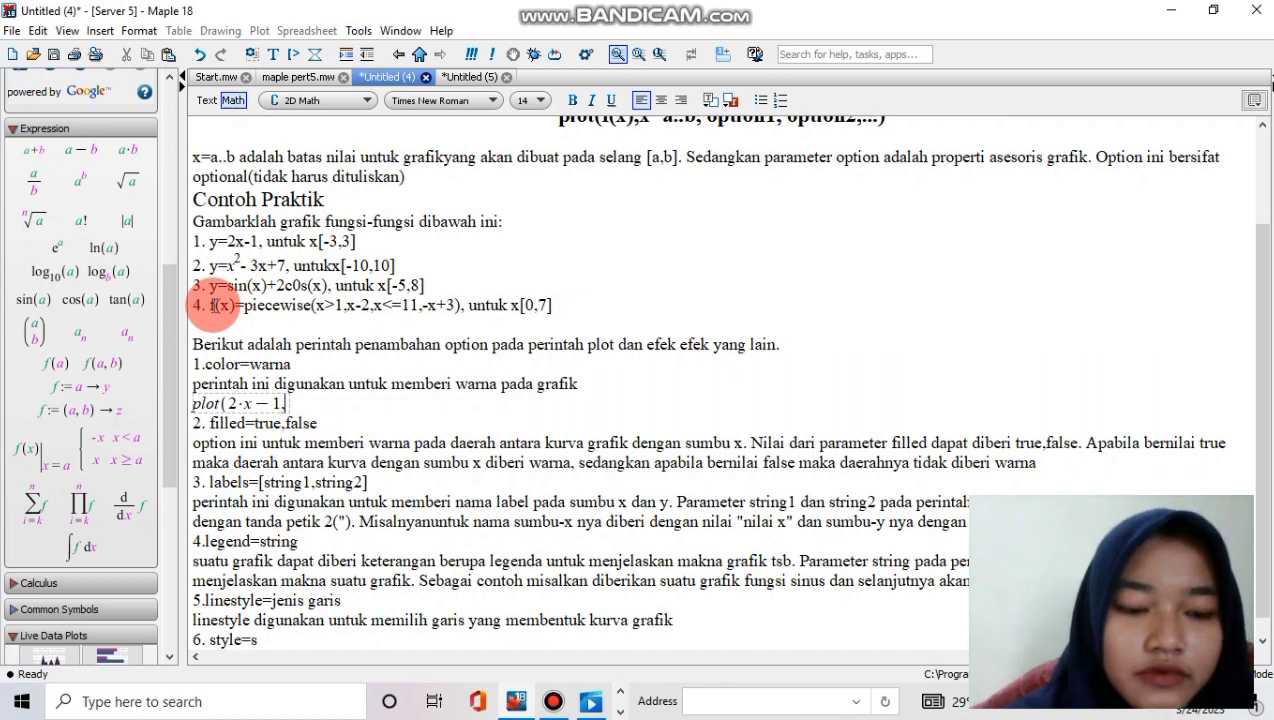
text(x)
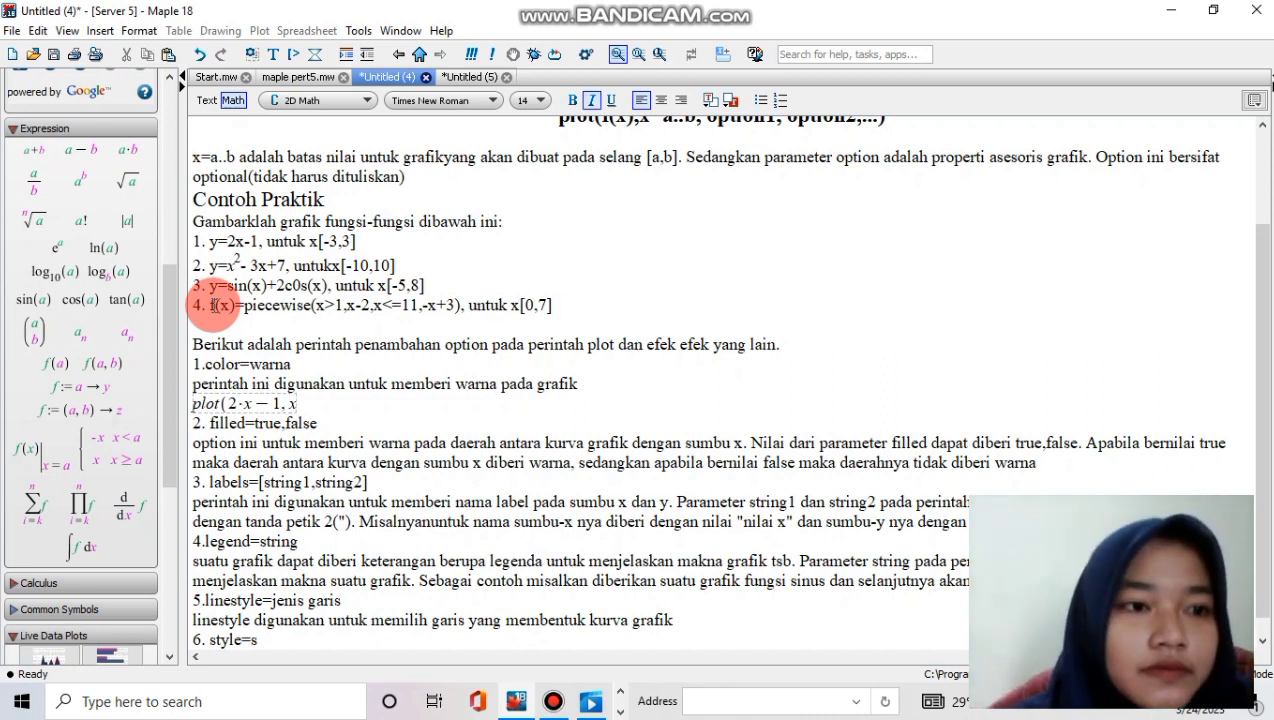
text(=)
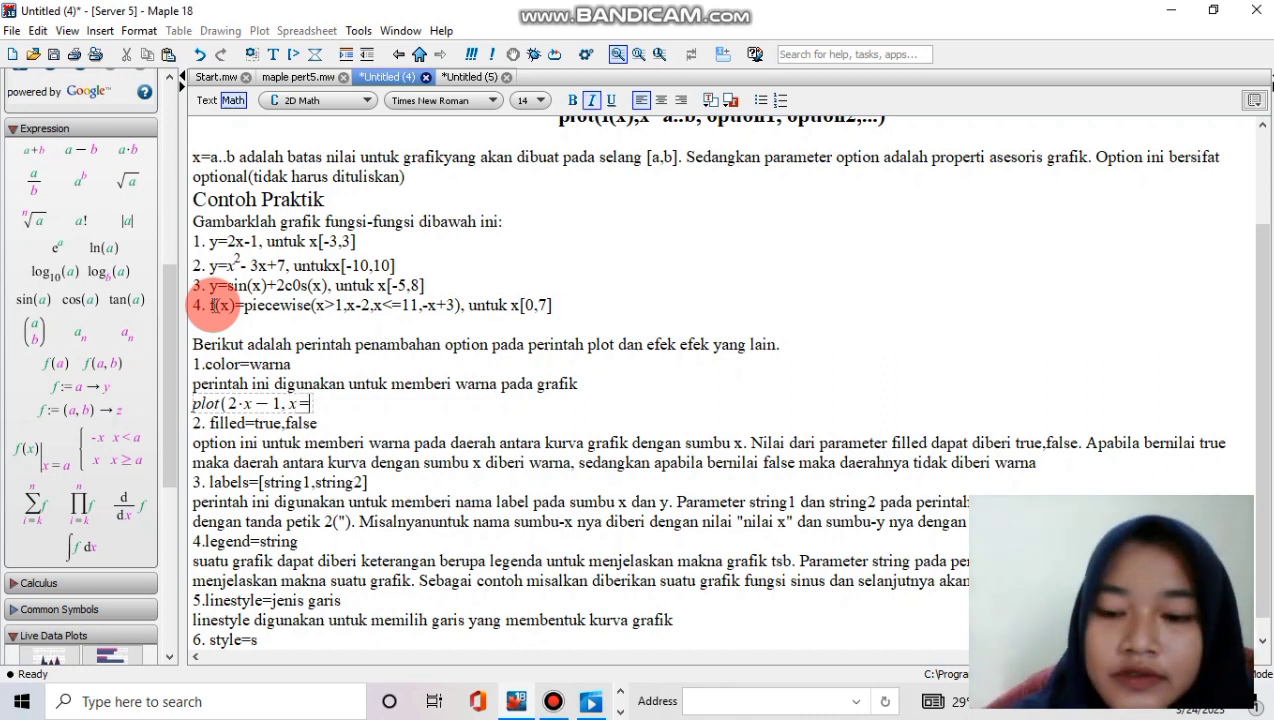
text(-3)
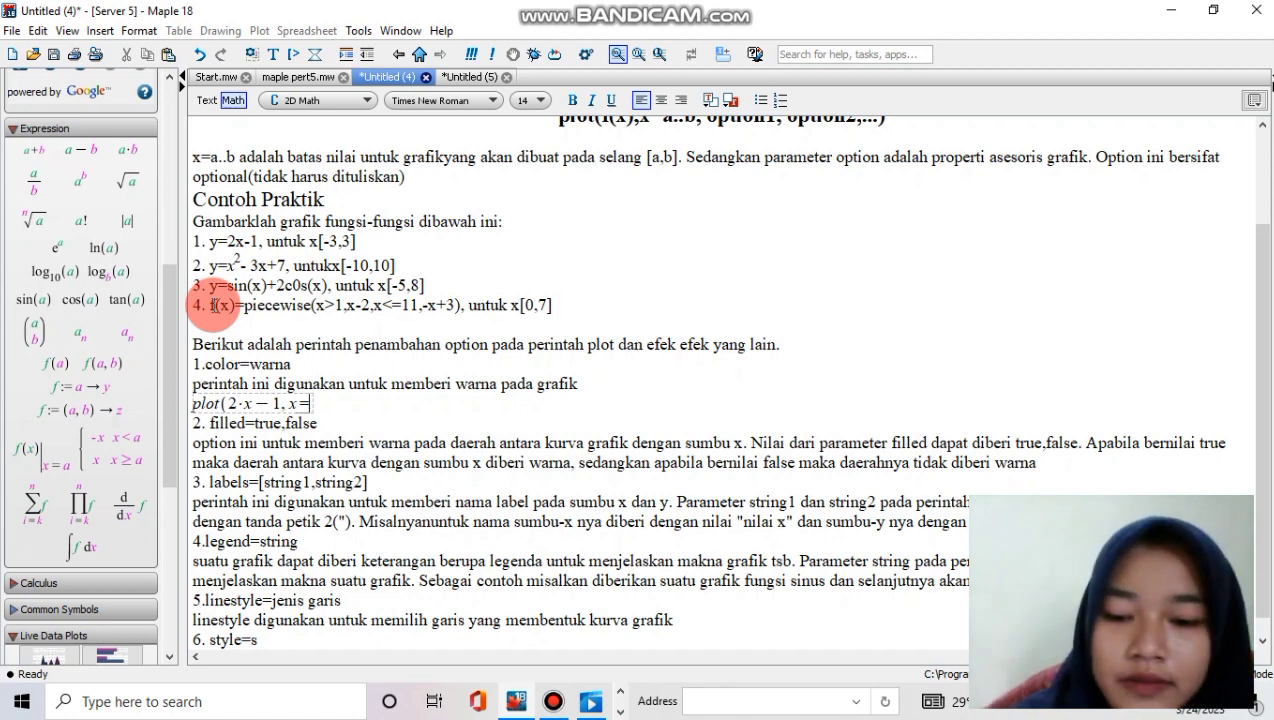
text(, 3)
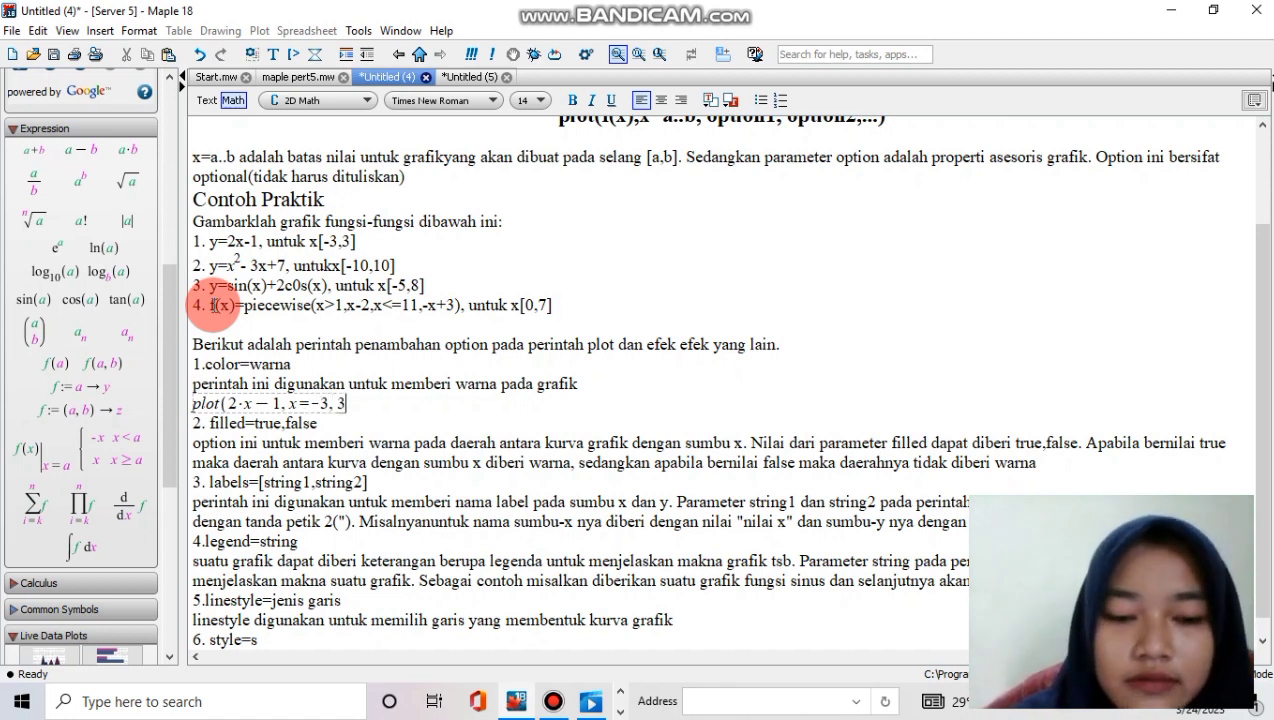
key(BackSpace)
key(BackSpace)
text(..3)
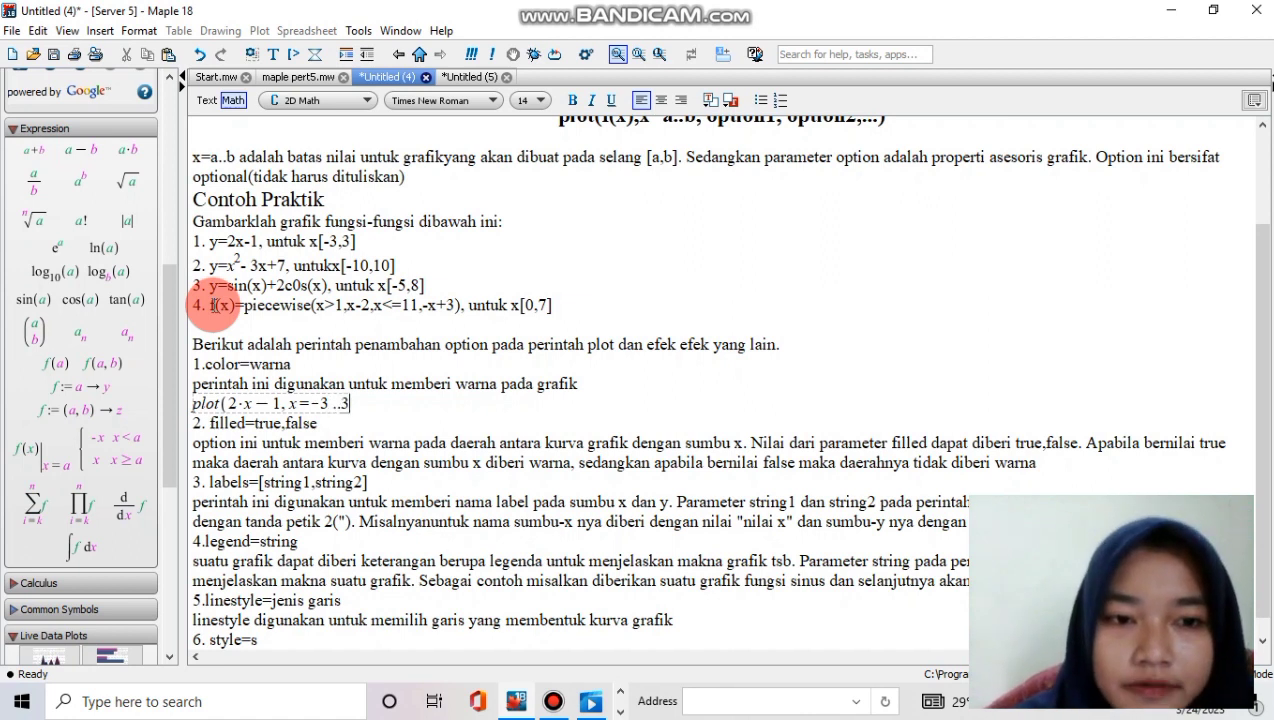
text())
key(BackSpace)
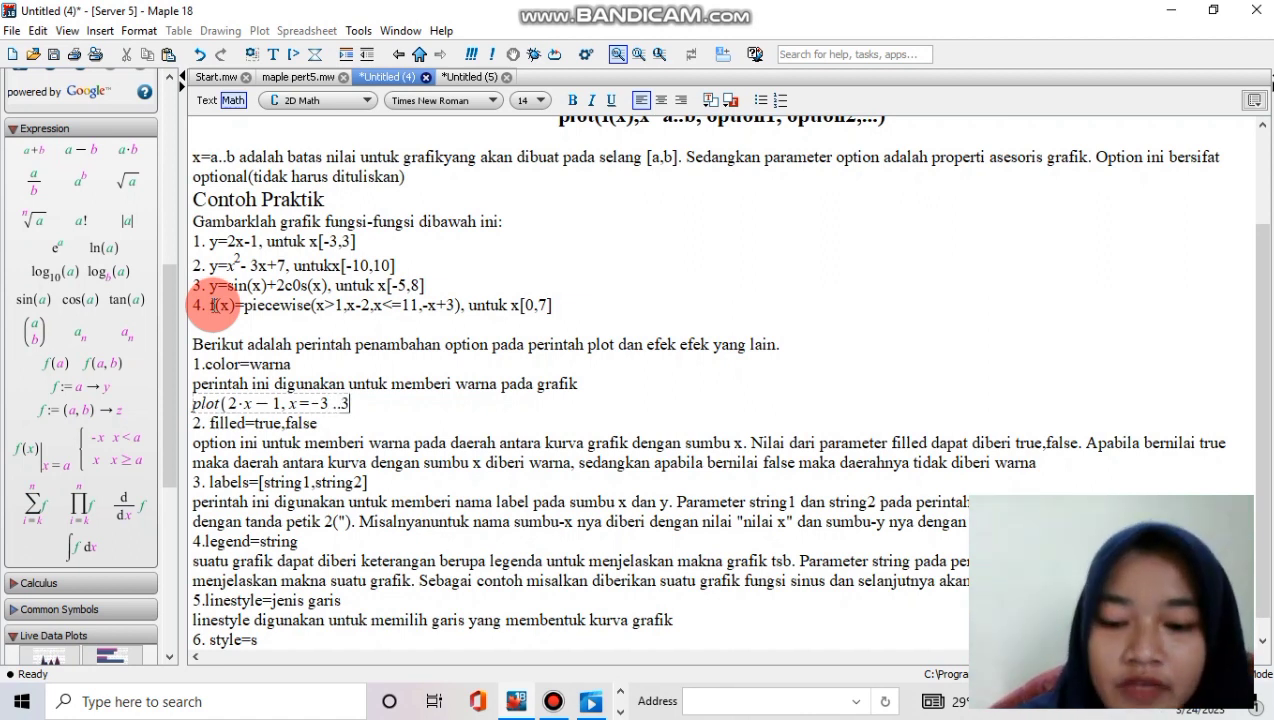
Step: Add the option color = black to the plot command for 2·x − 1 and close the parenthesis
text(,)
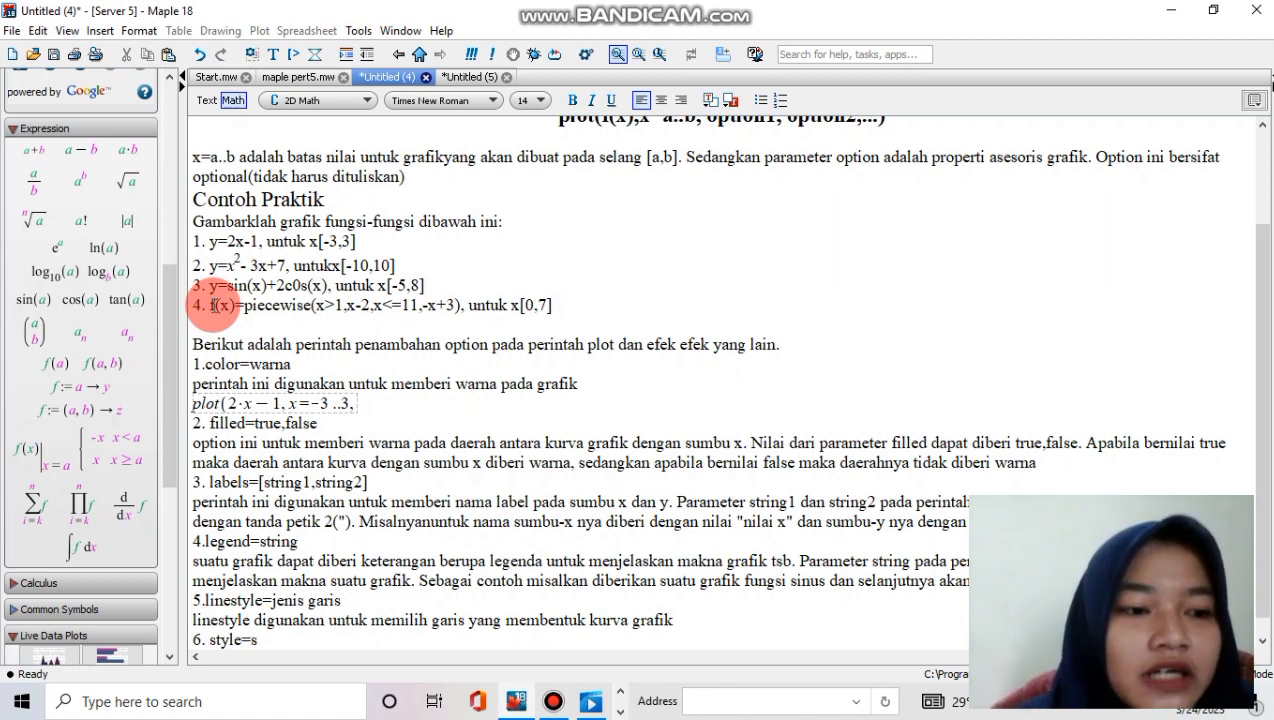
text(color )
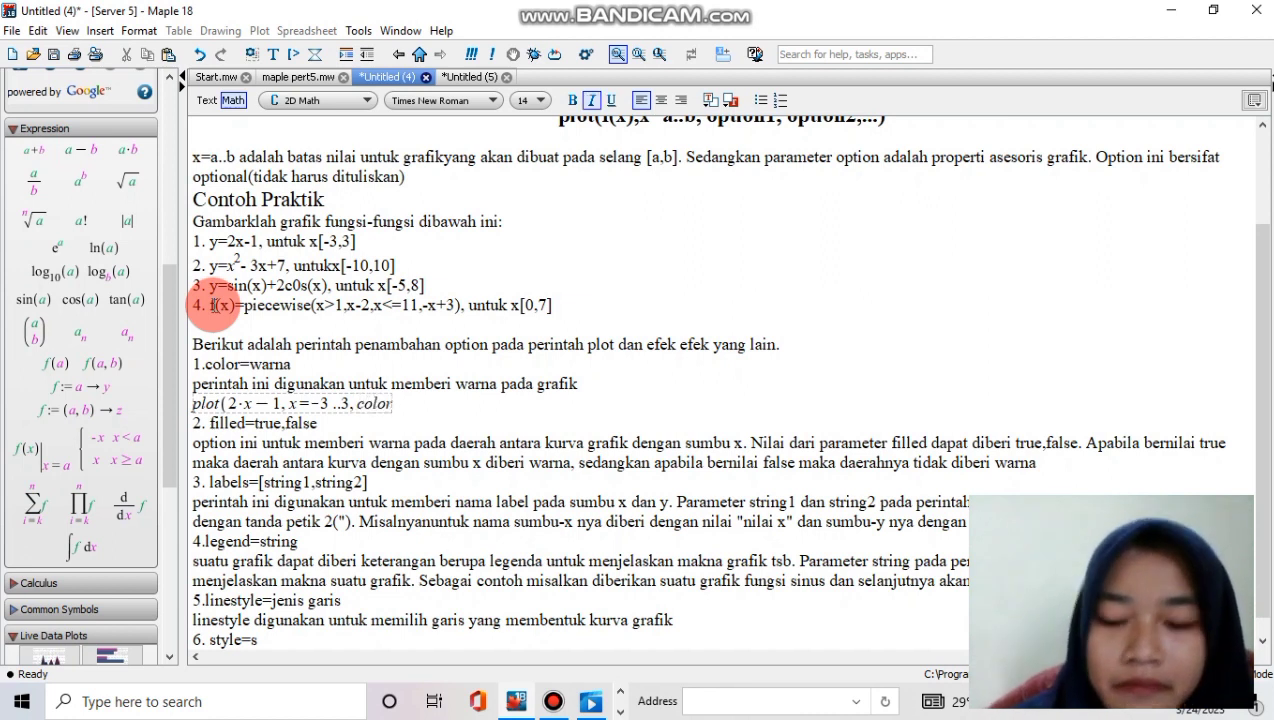
text(= )
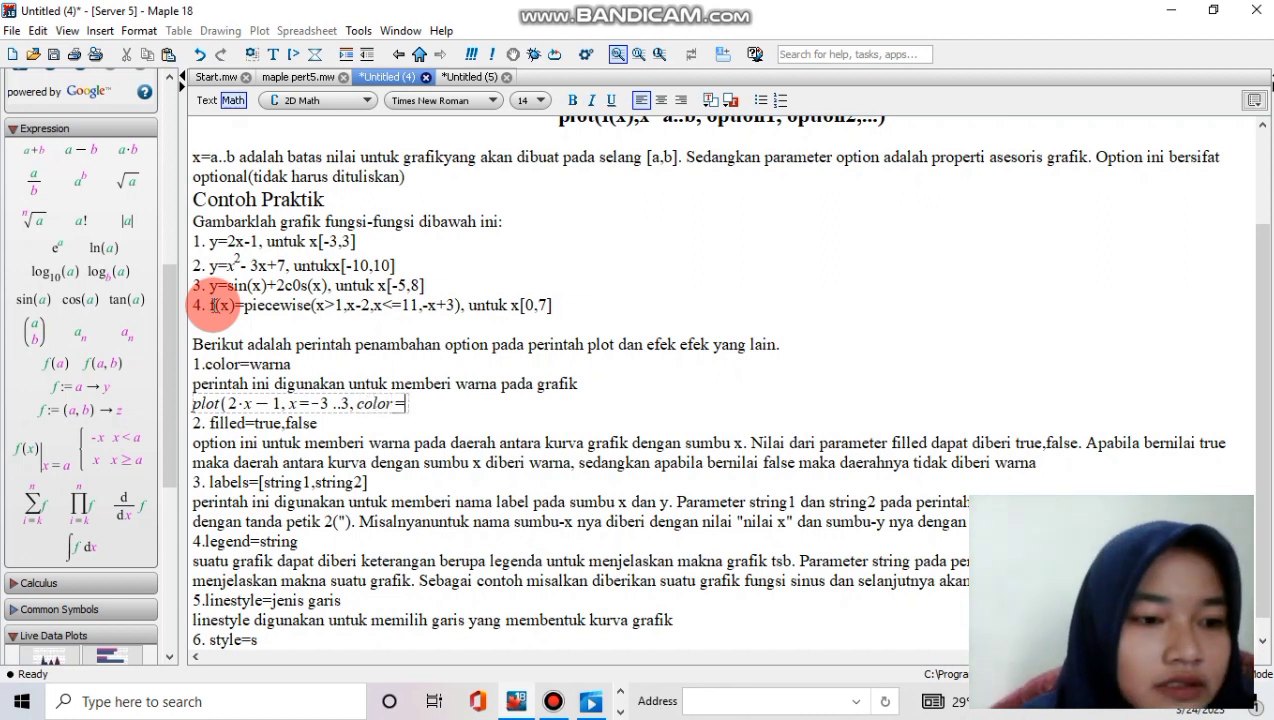
text(b)
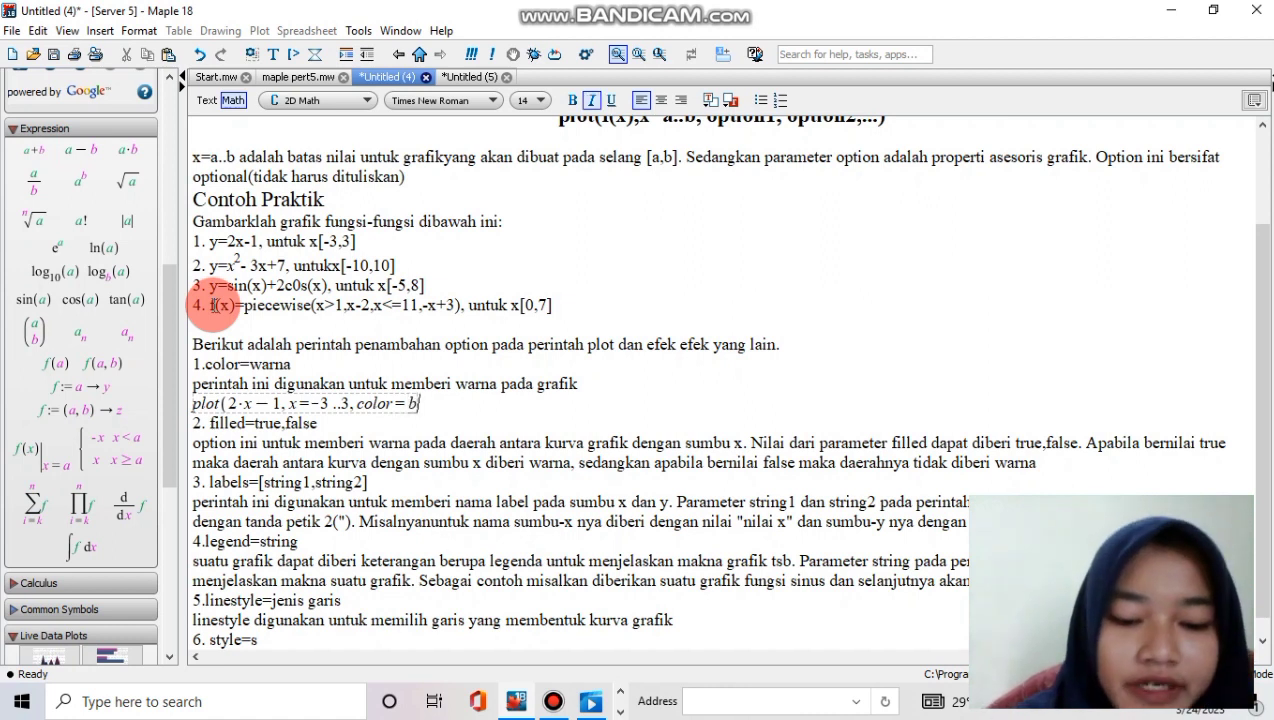
text(lack))
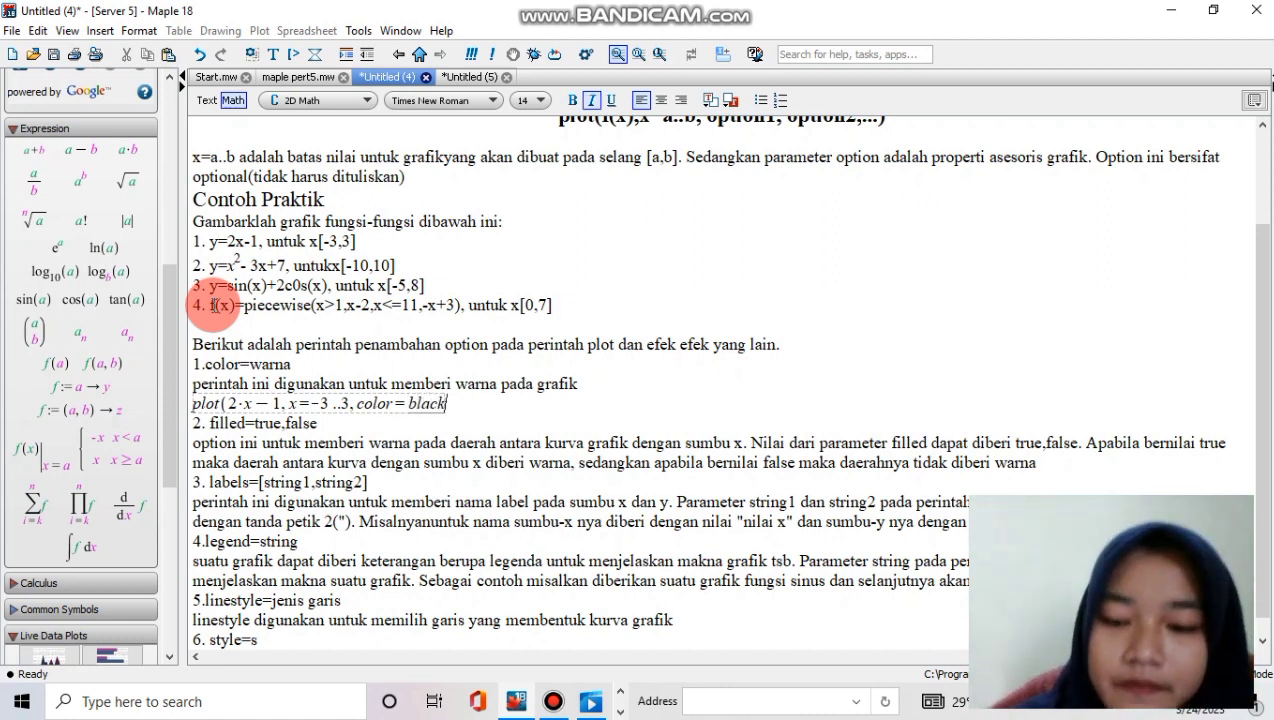